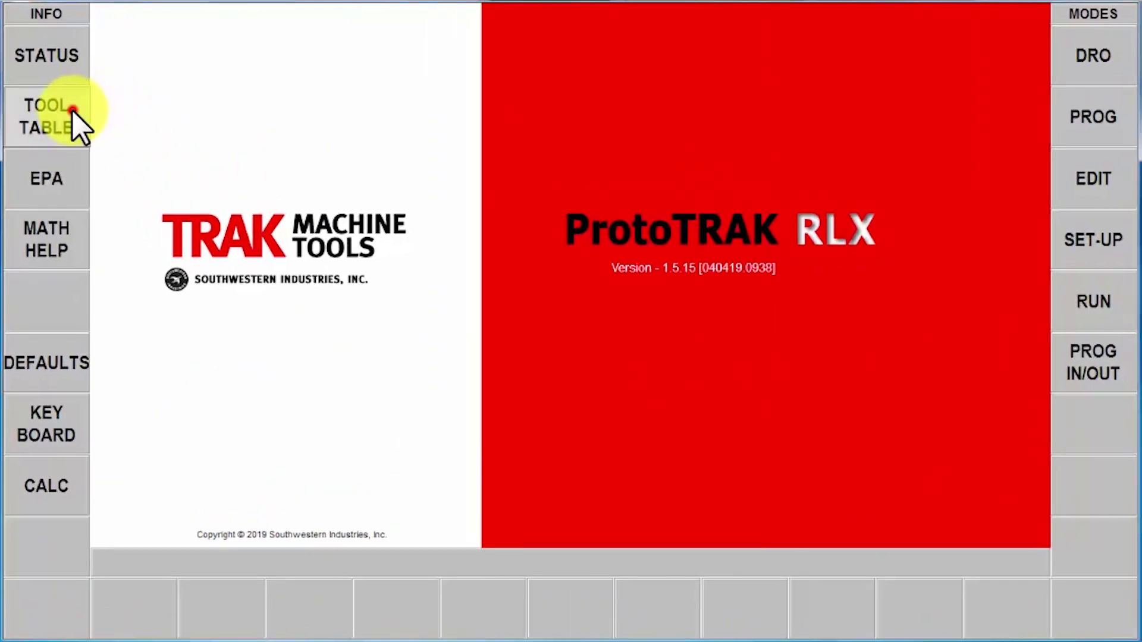
Erase the entire tool library from the Tool Table and confirm with YES
left_click(72, 111)
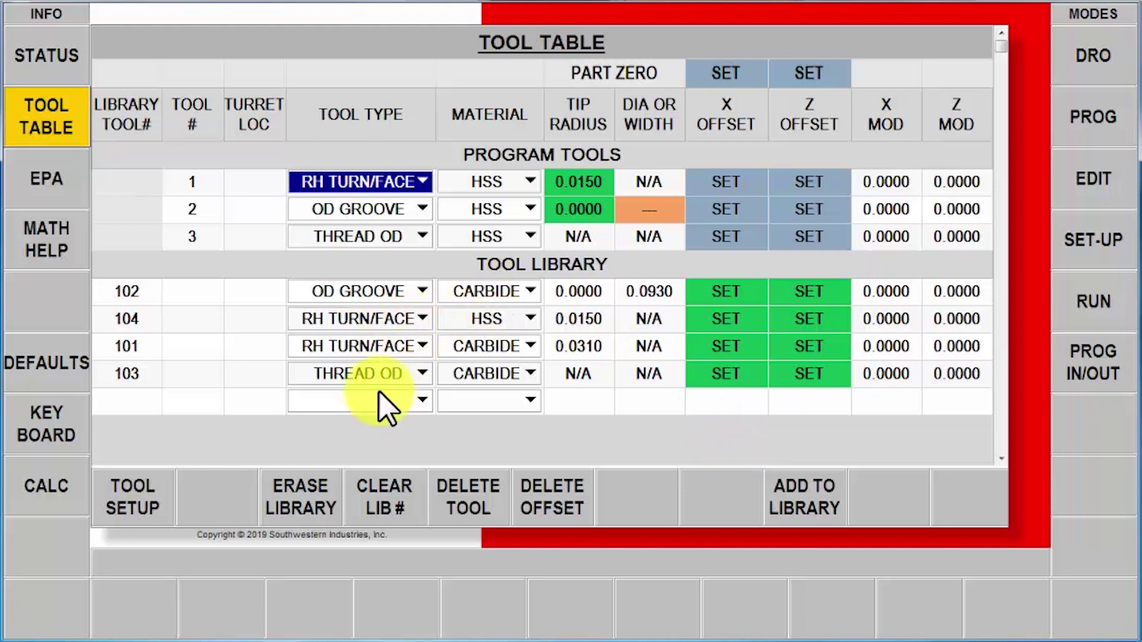
left_click(303, 496)
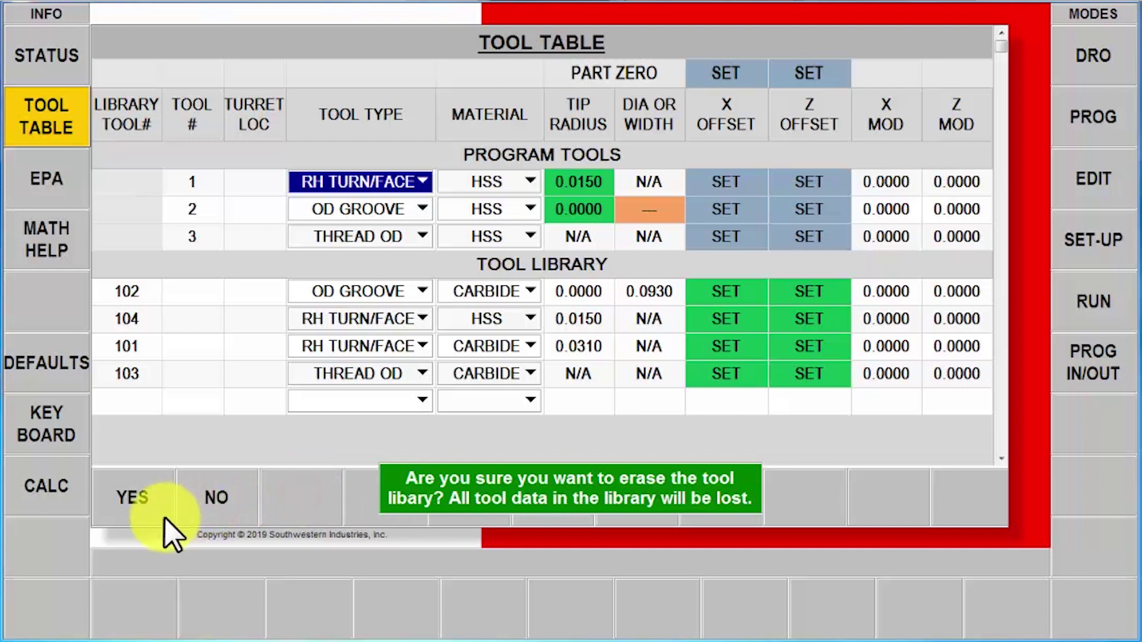
left_click(126, 515)
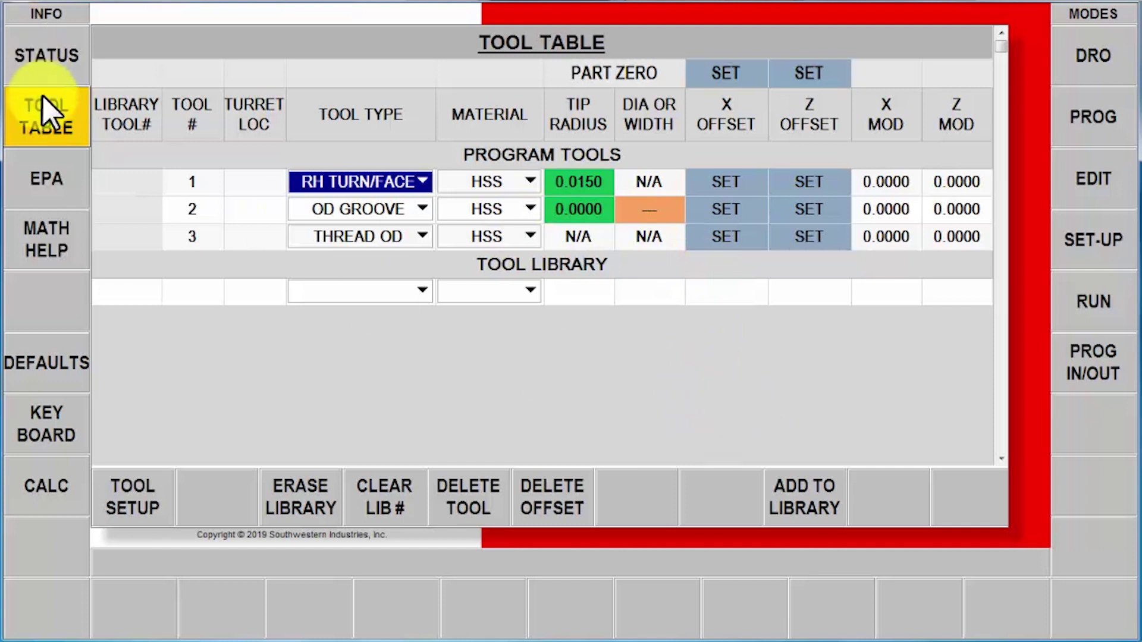
Close the Tool Table, then erase the current program via EDIT > ERASE PROG and confirm
left_click(66, 119)
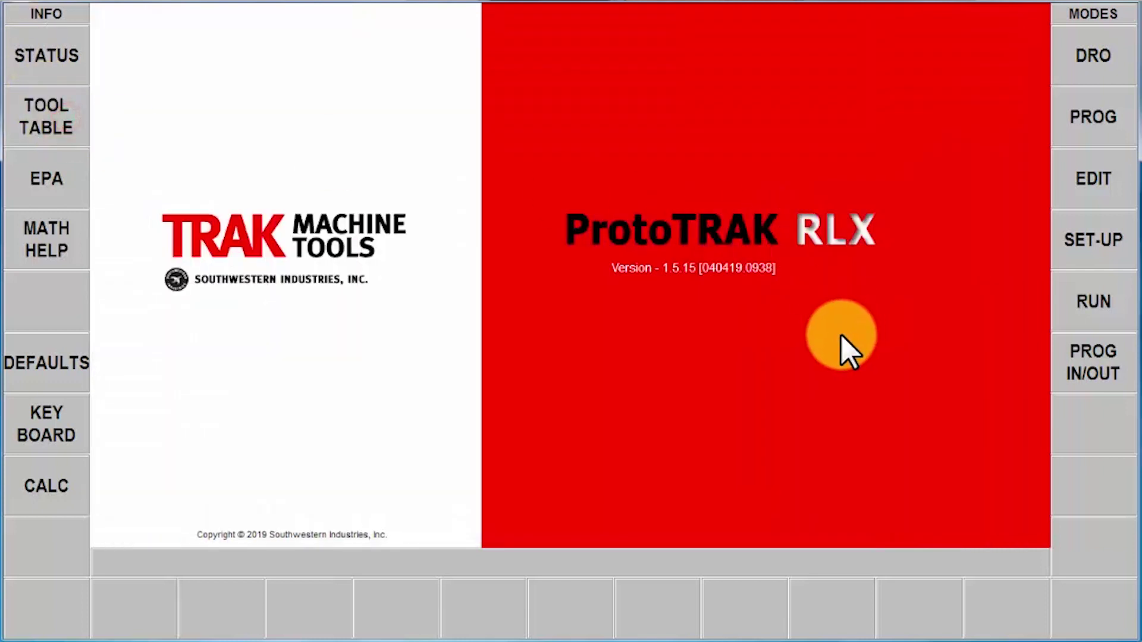
left_click(1083, 174)
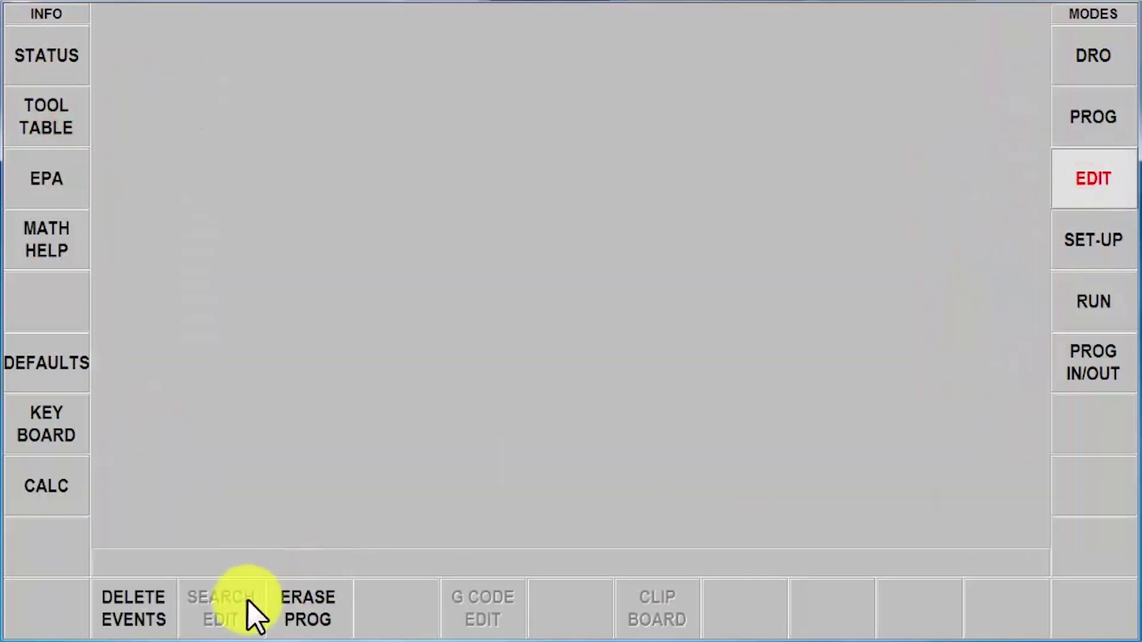
left_click(305, 615)
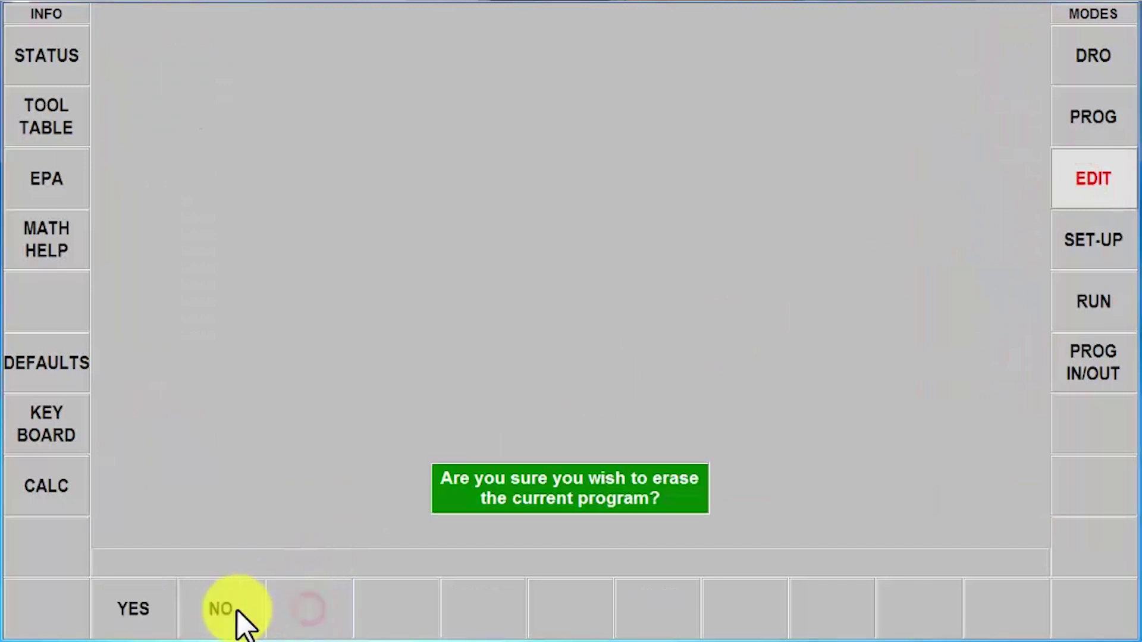
left_click(136, 609)
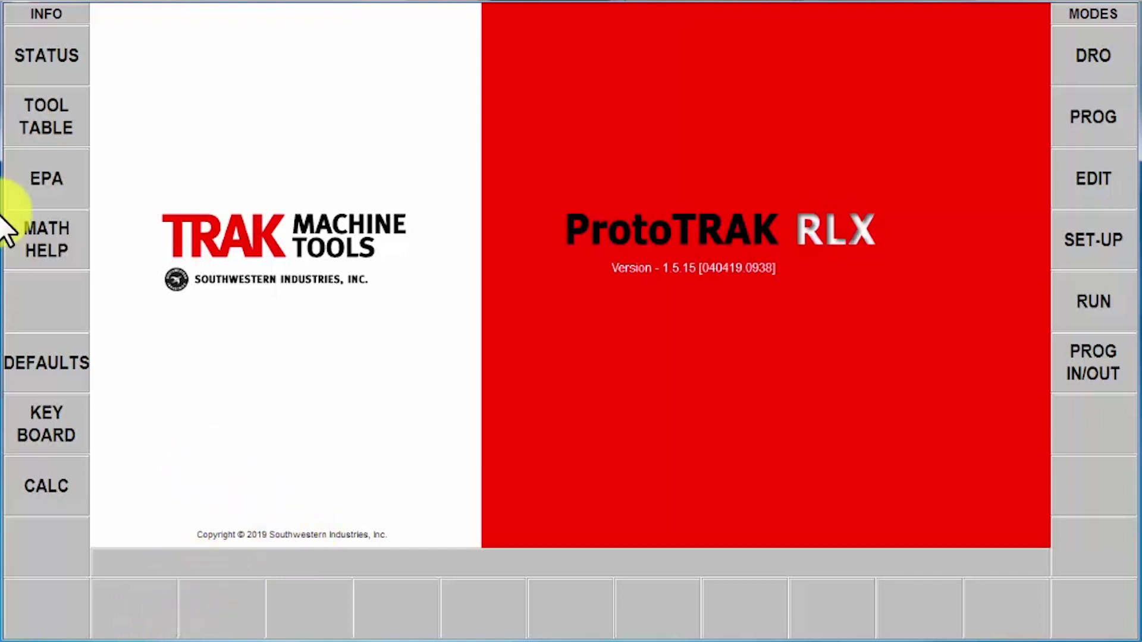
Start a new library tool entry numbered 101 in the Tool Table
left_click(25, 103)
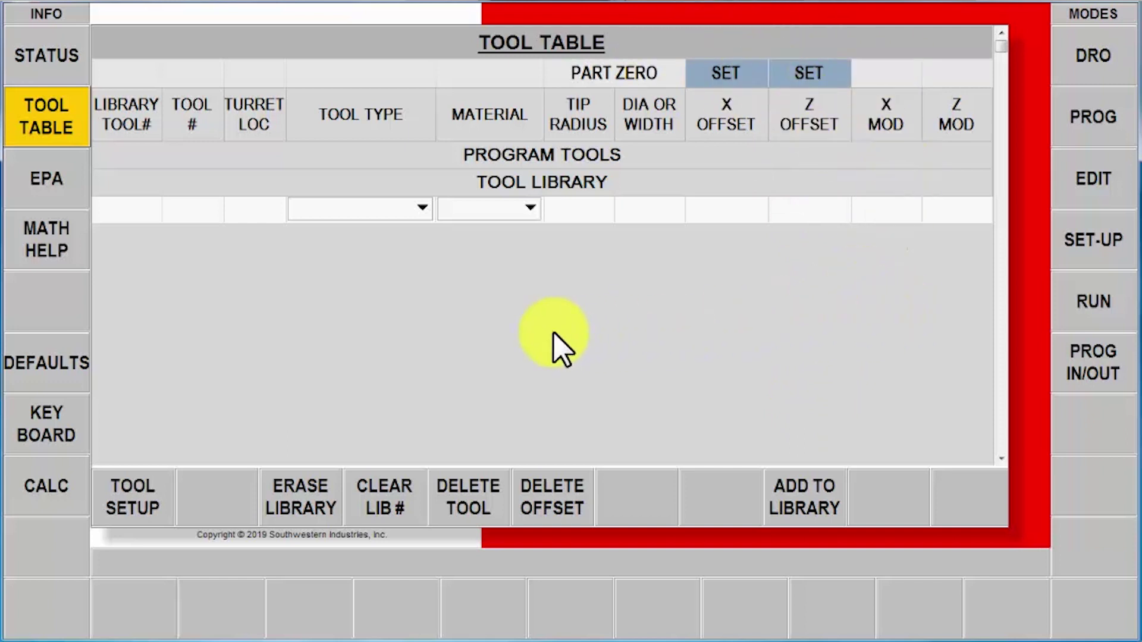
left_click(119, 210)
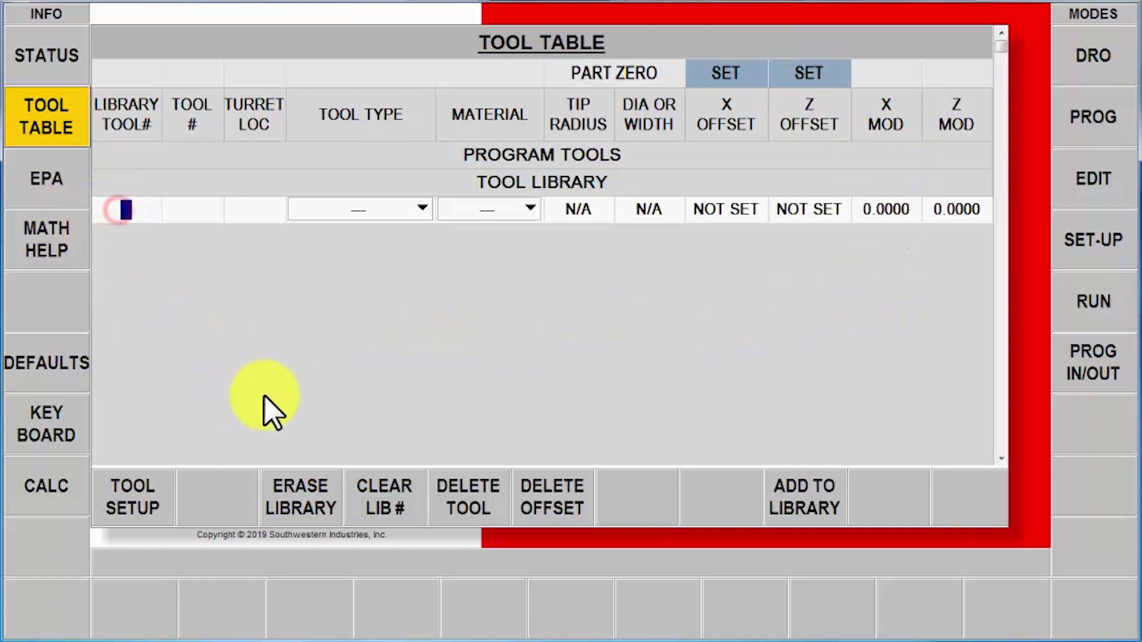
type("101")
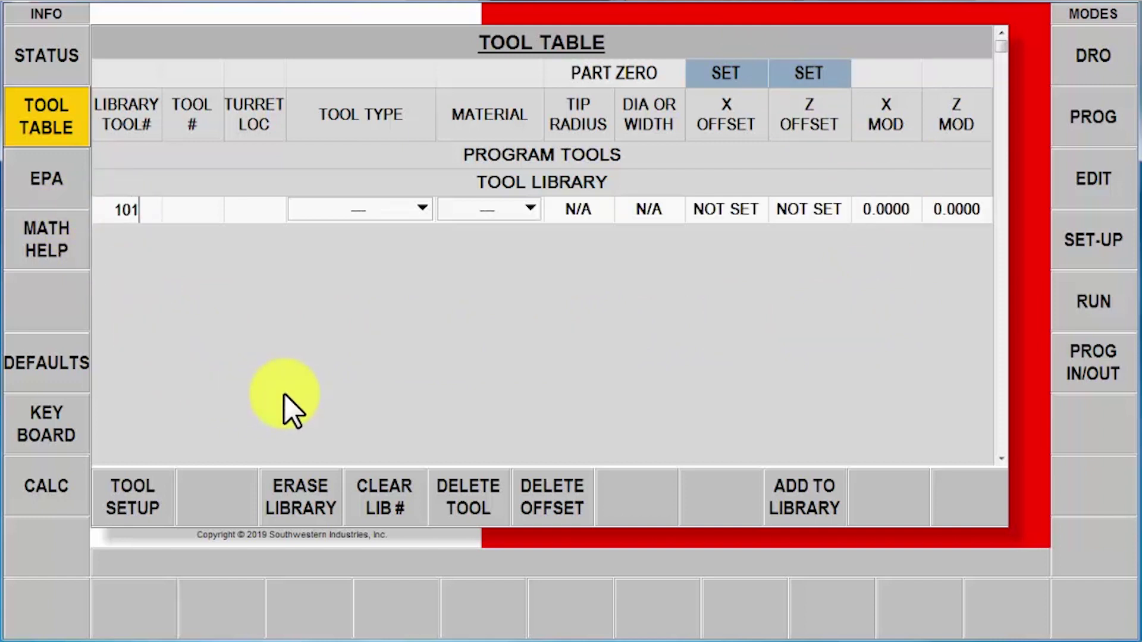
key("Return")
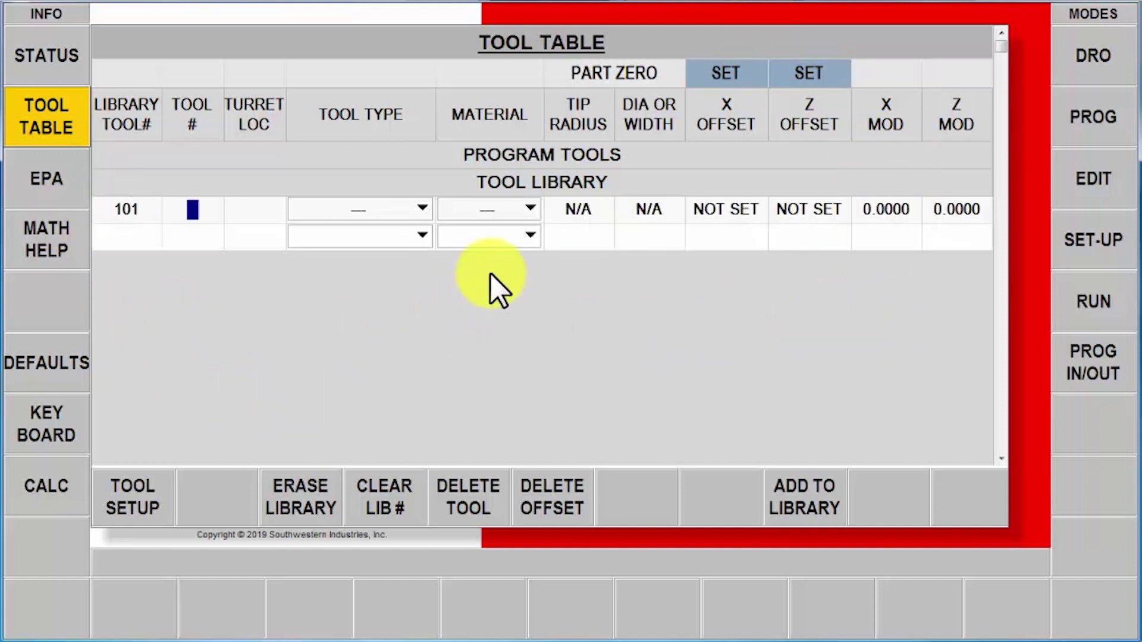
Make tool 101 an RH TURN/FACE, CARBIDE tool with a 0.0310 tip radius
left_click(398, 209)
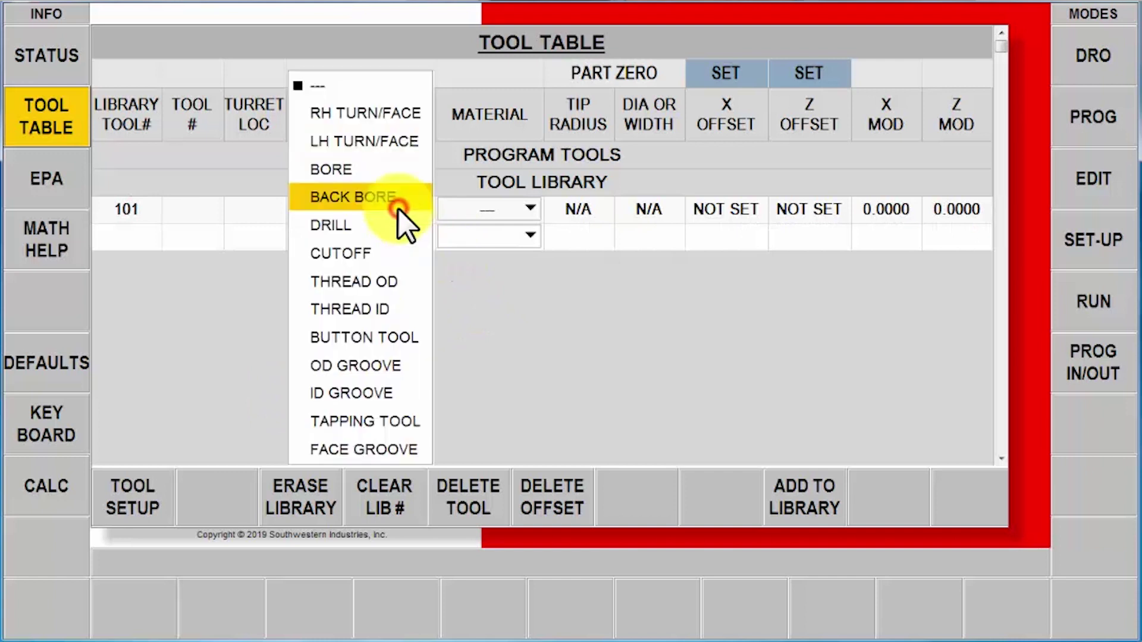
left_click(339, 123)
left_click(523, 209)
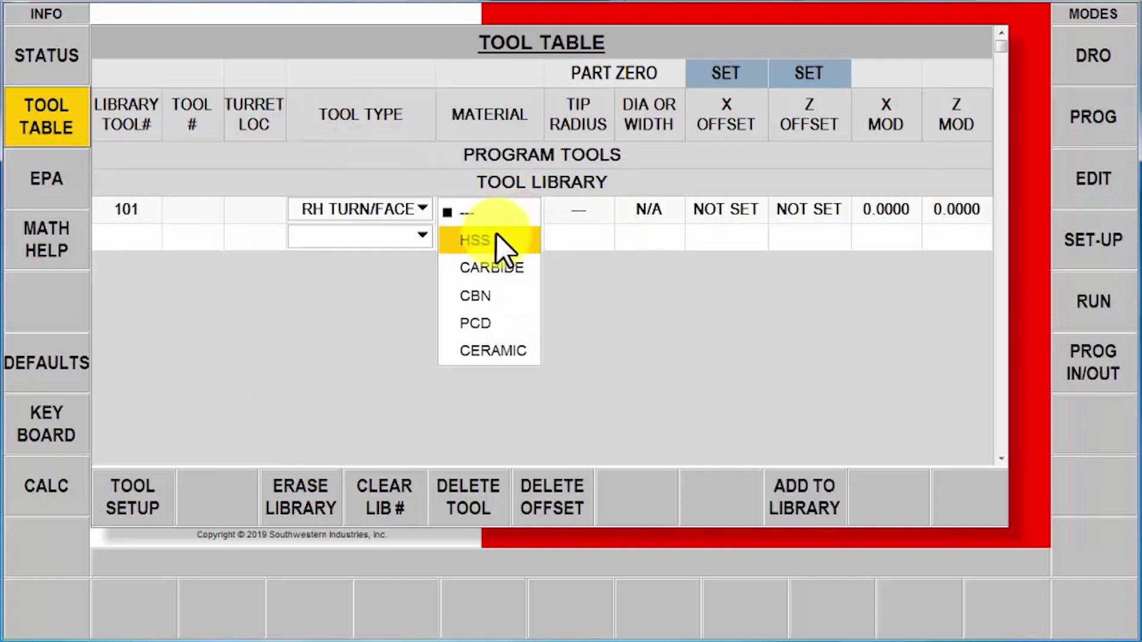
left_click(506, 269)
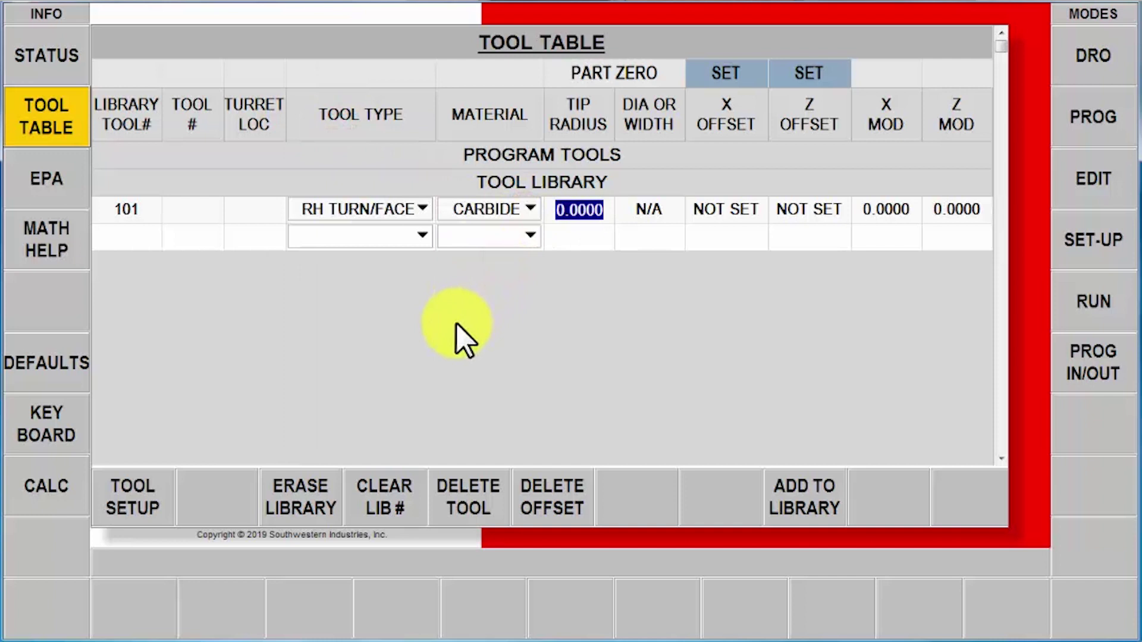
type(".031")
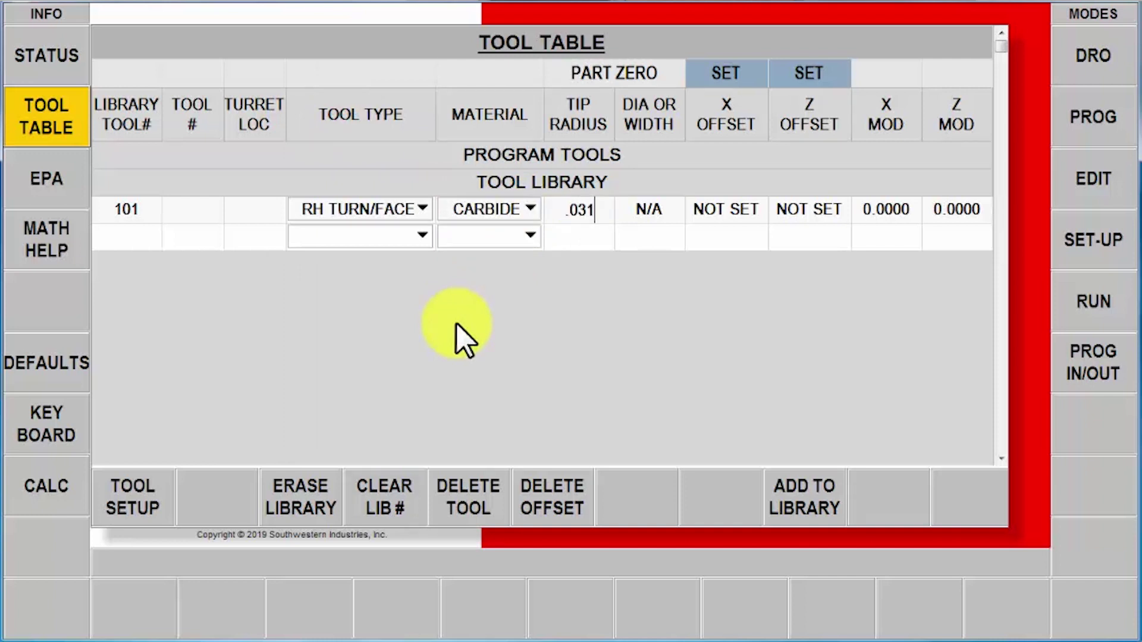
key("Return")
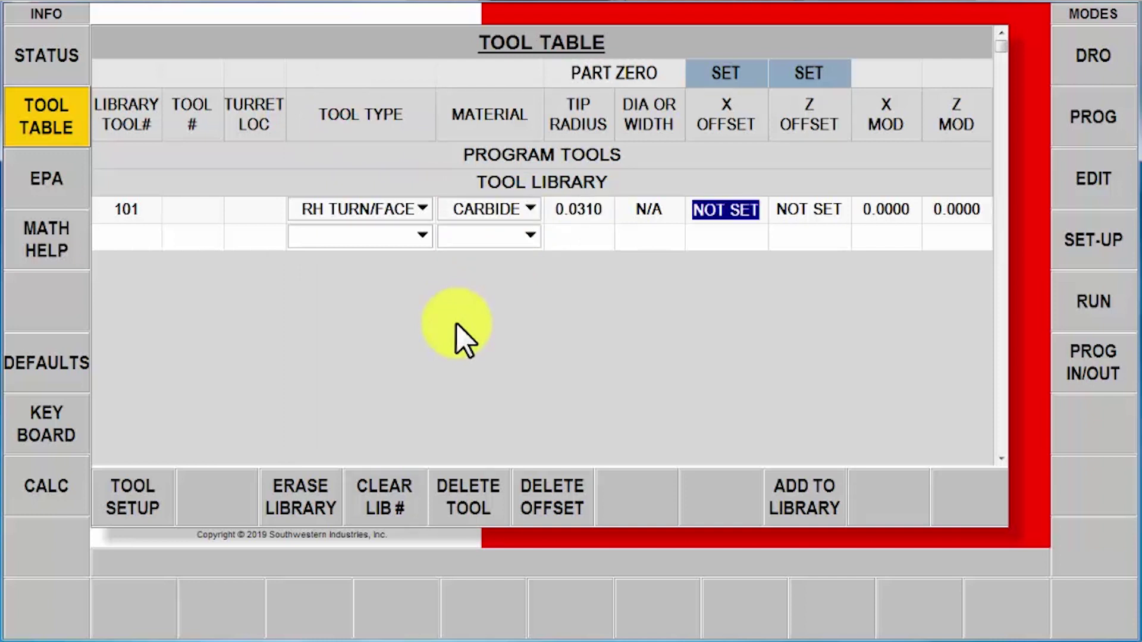
left_click(145, 498)
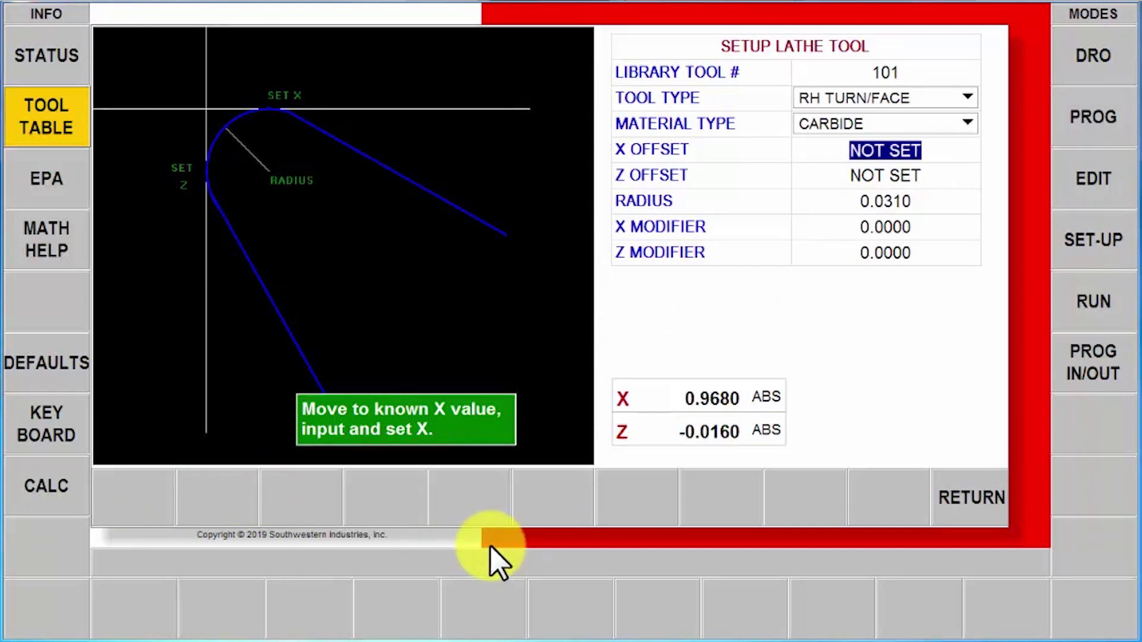
Enter 1 as tool 101's X offset, dismiss the part-zero error, and exit tool setup
type("1")
key("Return")
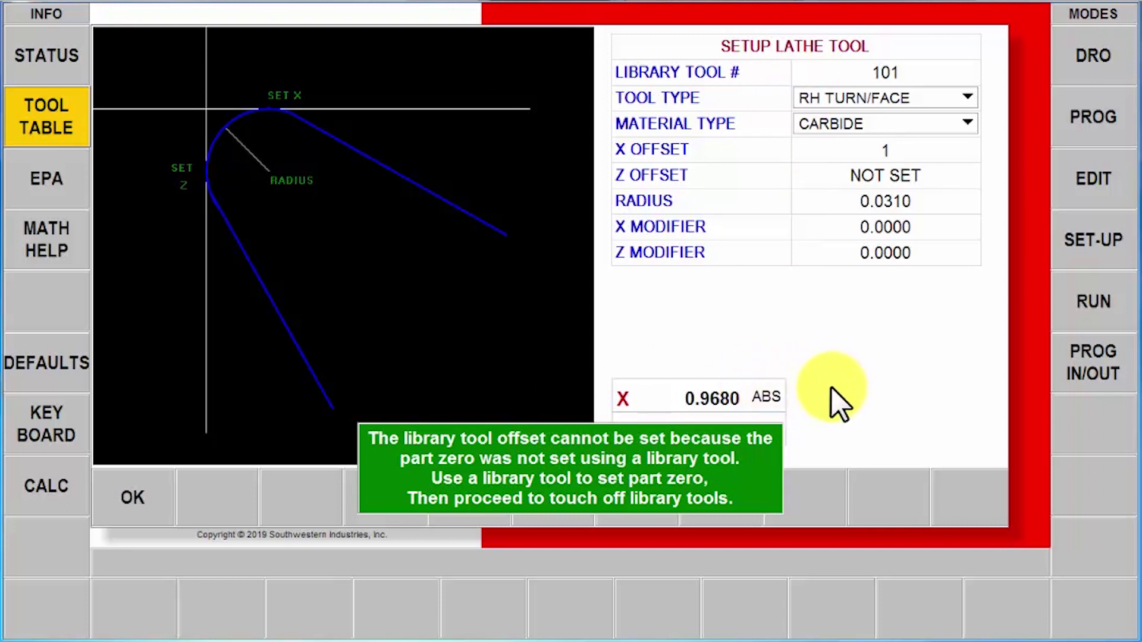
left_click(145, 500)
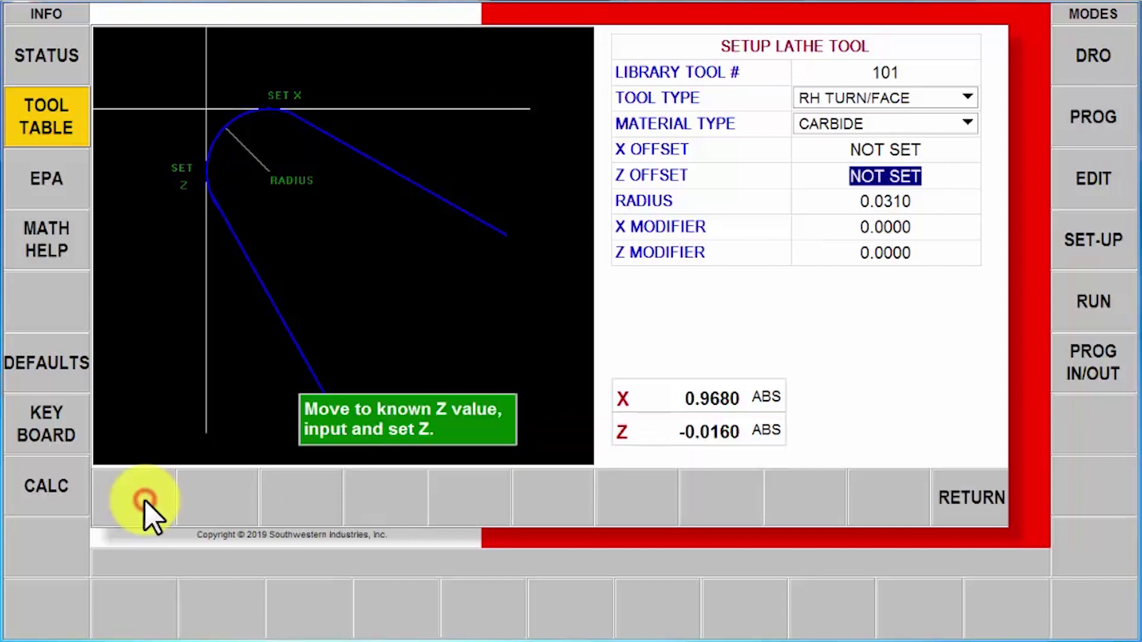
left_click(41, 122)
In the DRO, set X to 1.0000 and Z to 0.0000, then reopen the Tool Table
left_click(1096, 55)
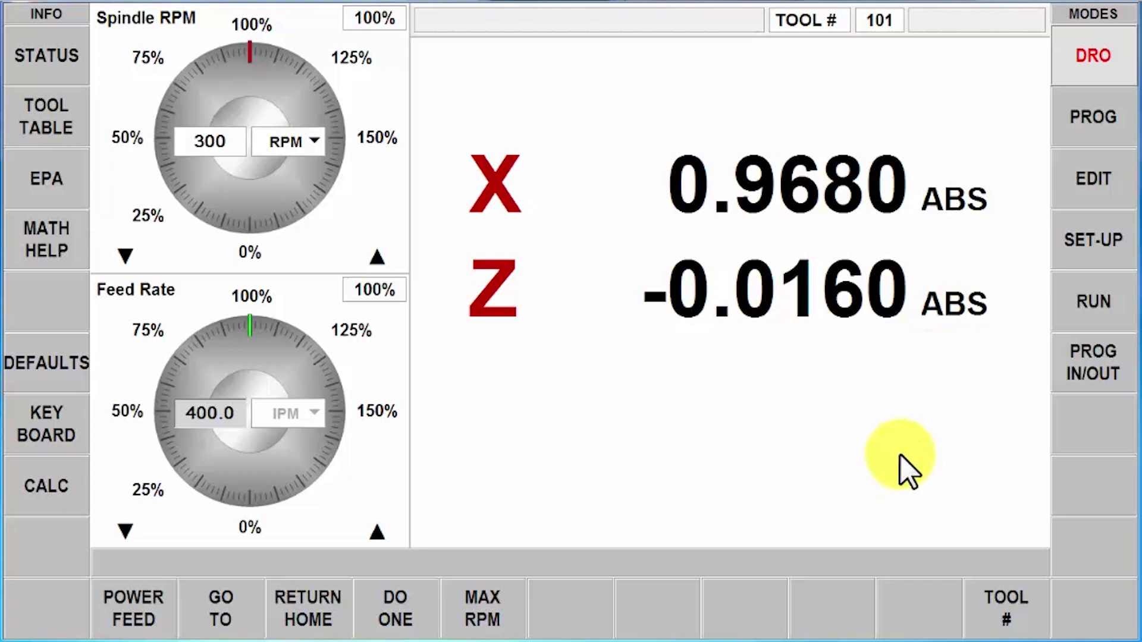
key("x")
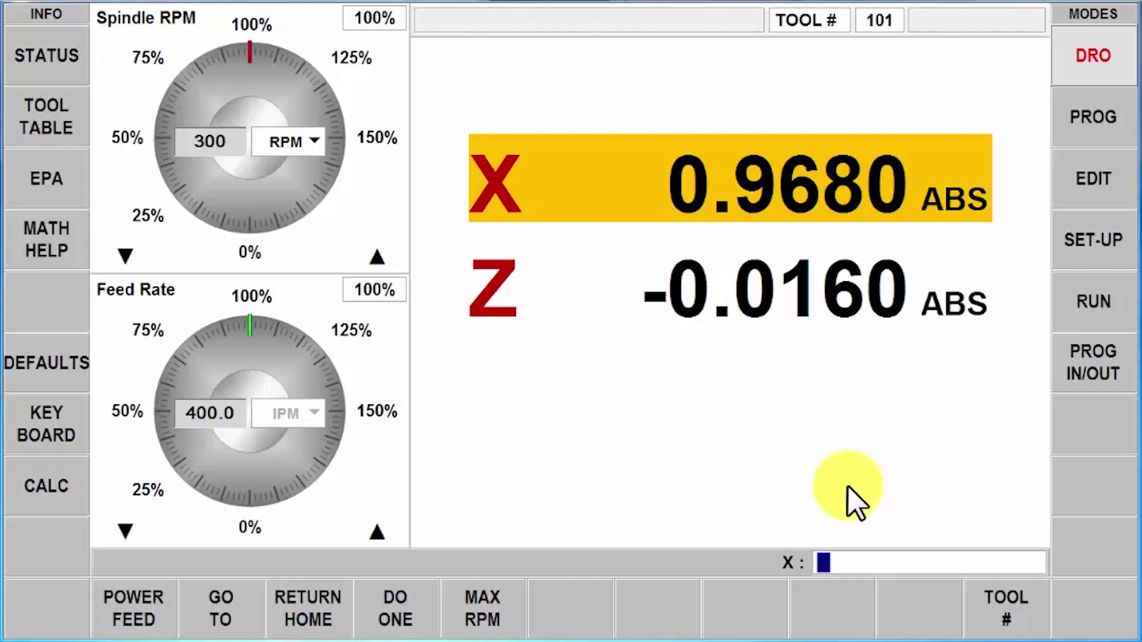
type("1")
key("Return")
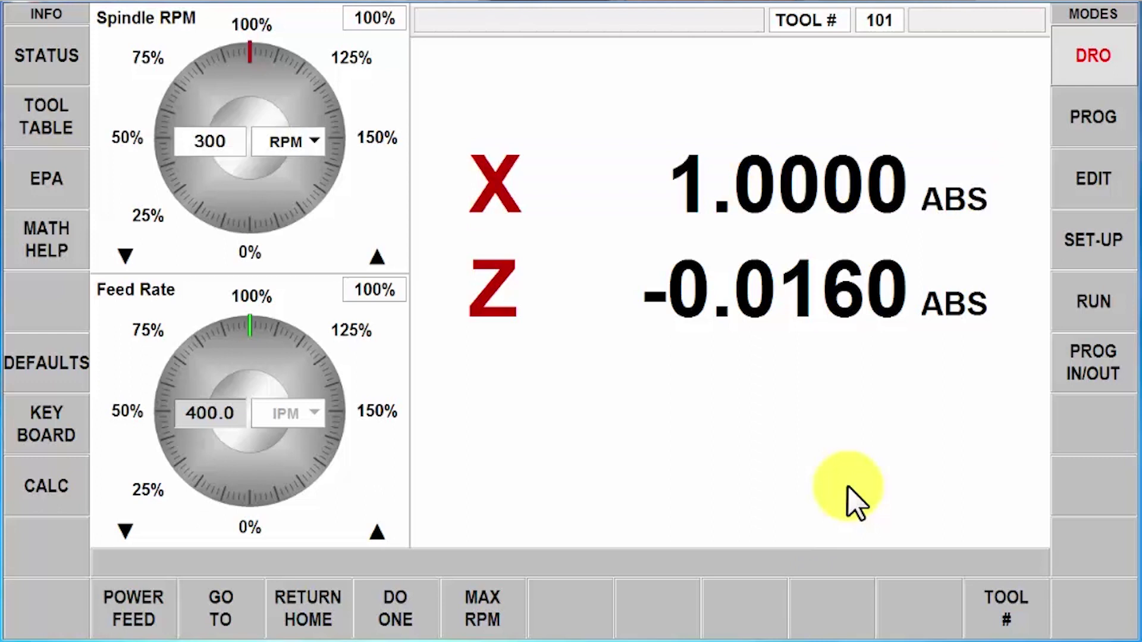
key("z")
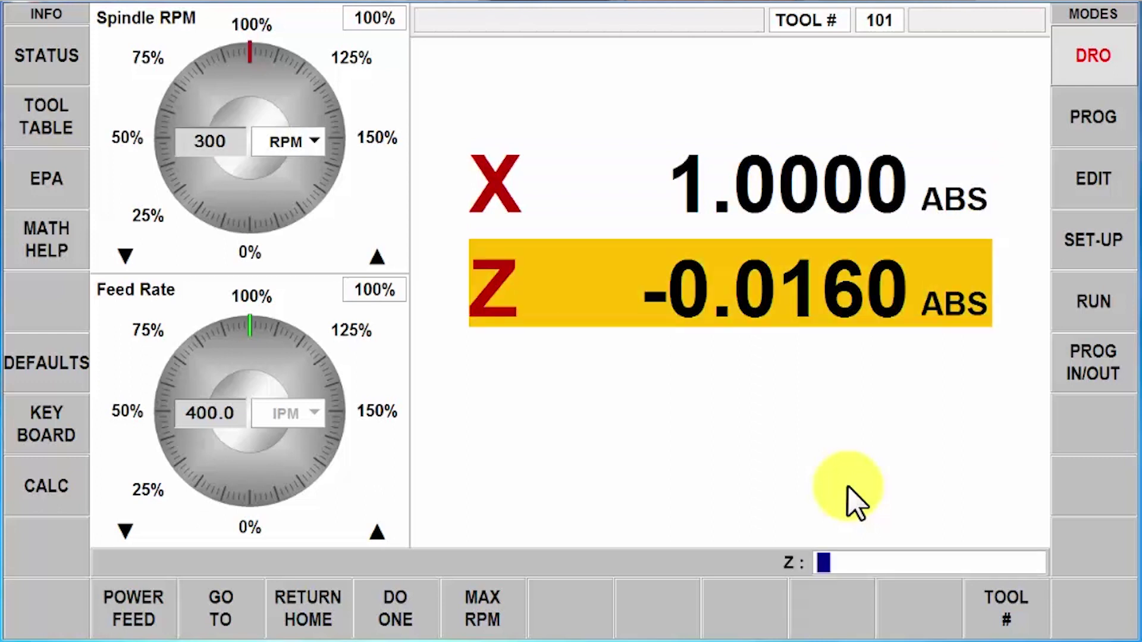
type("0")
key("Return")
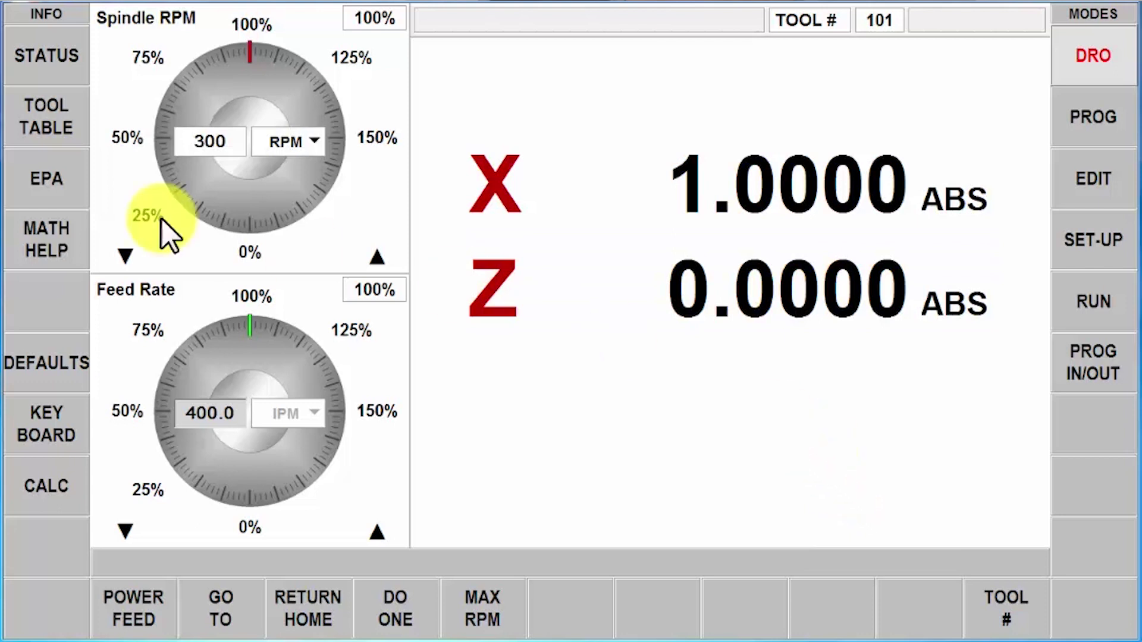
left_click(18, 118)
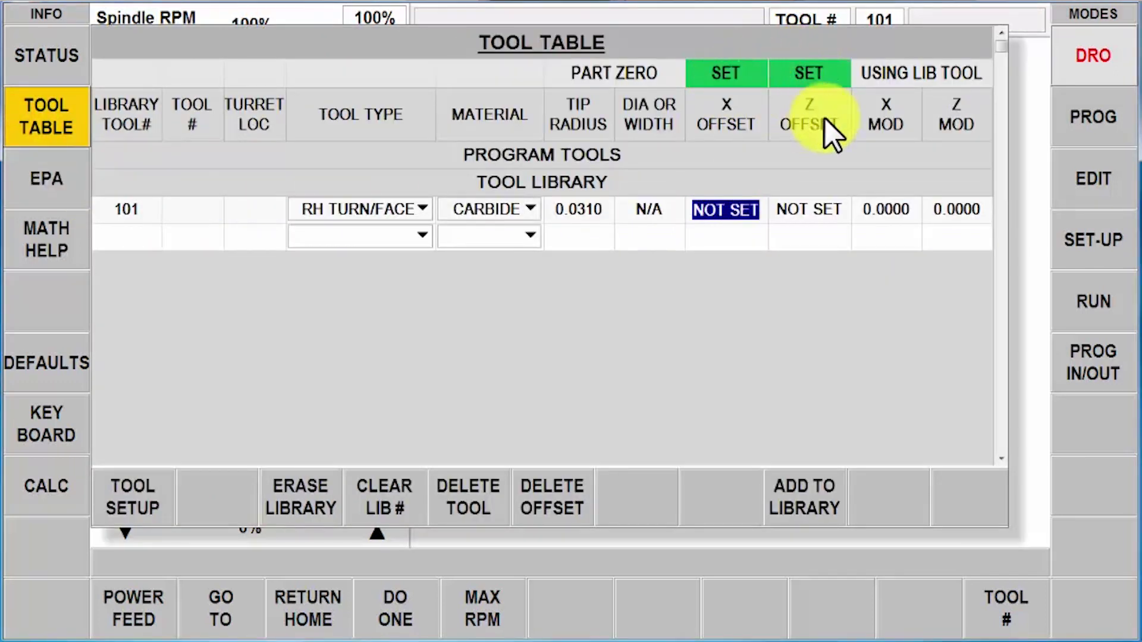
Set tool 101's X offset to 1 and Z offset to 0, then start a new library entry
left_click(130, 506)
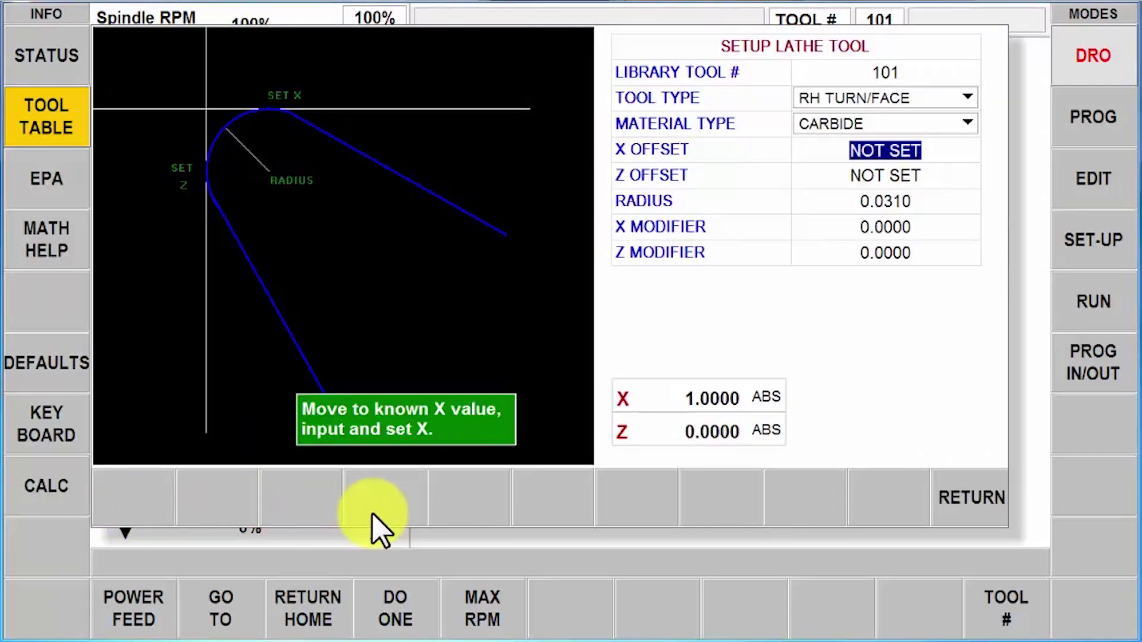
type("1")
key("Return")
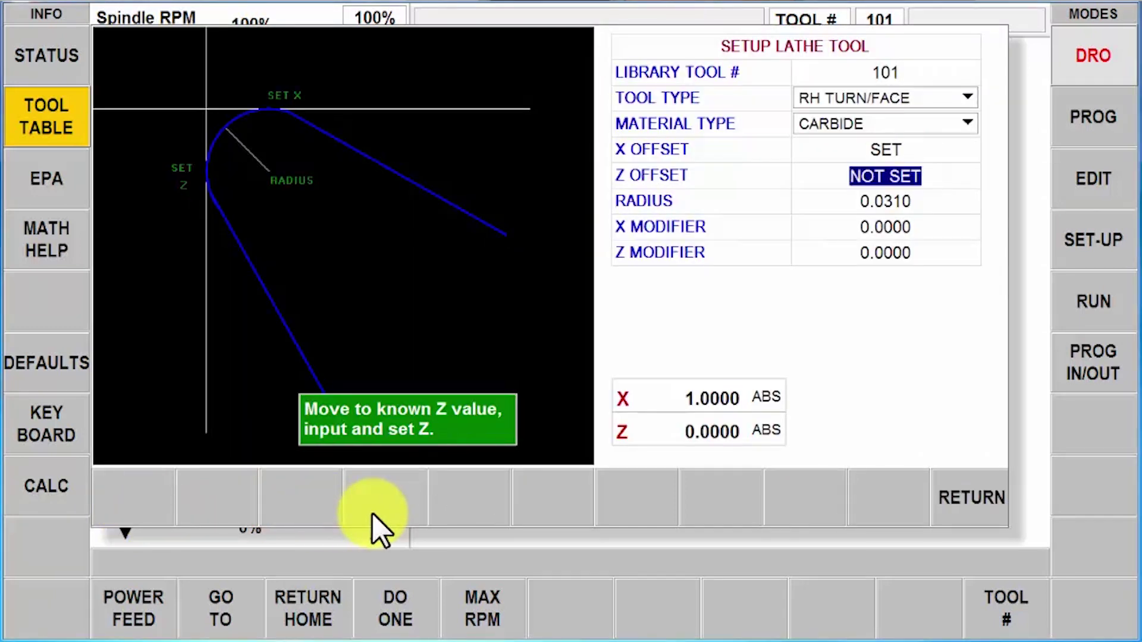
type("0")
key("Return")
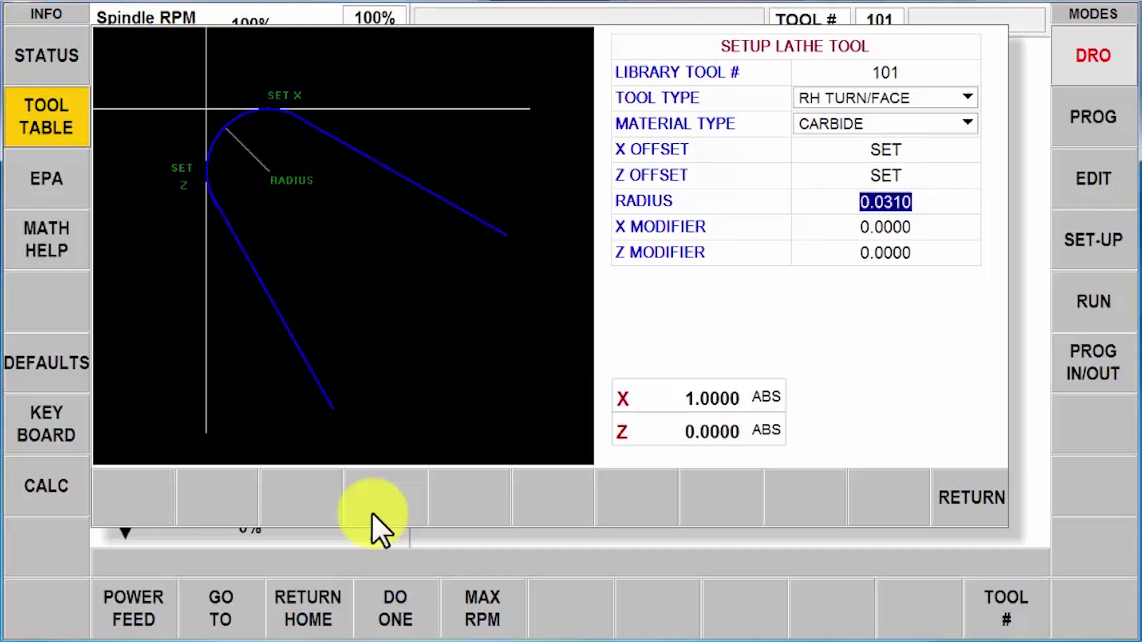
left_click(972, 516)
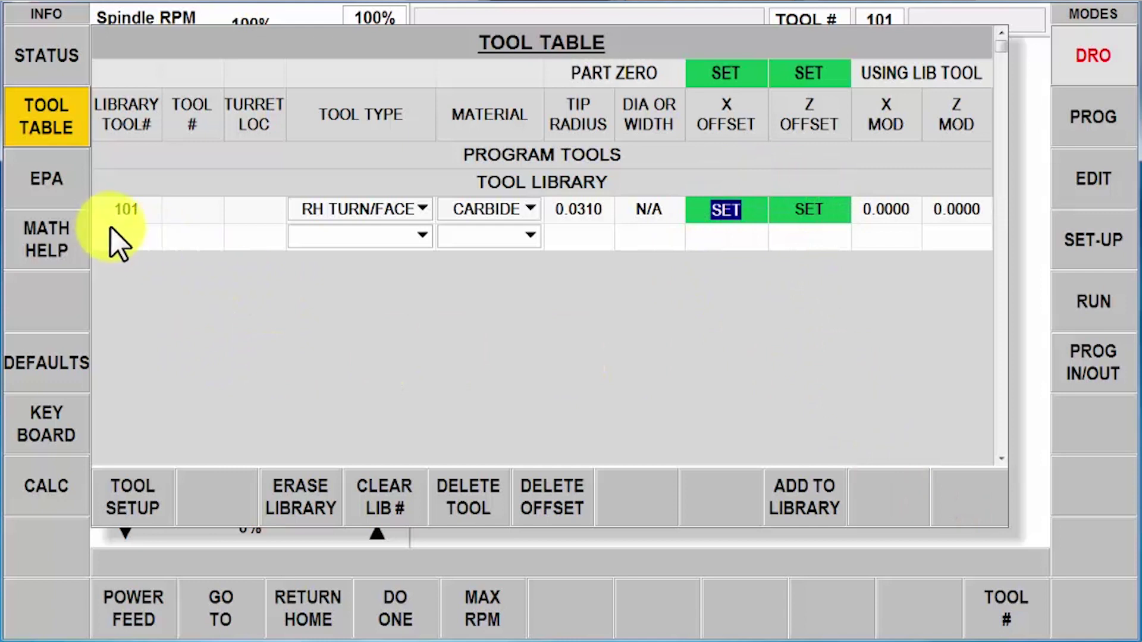
left_click(126, 236)
Define library tool 102 as a CARBIDE OD GROOVE with tip radius 0 and width 0.0930
type("102")
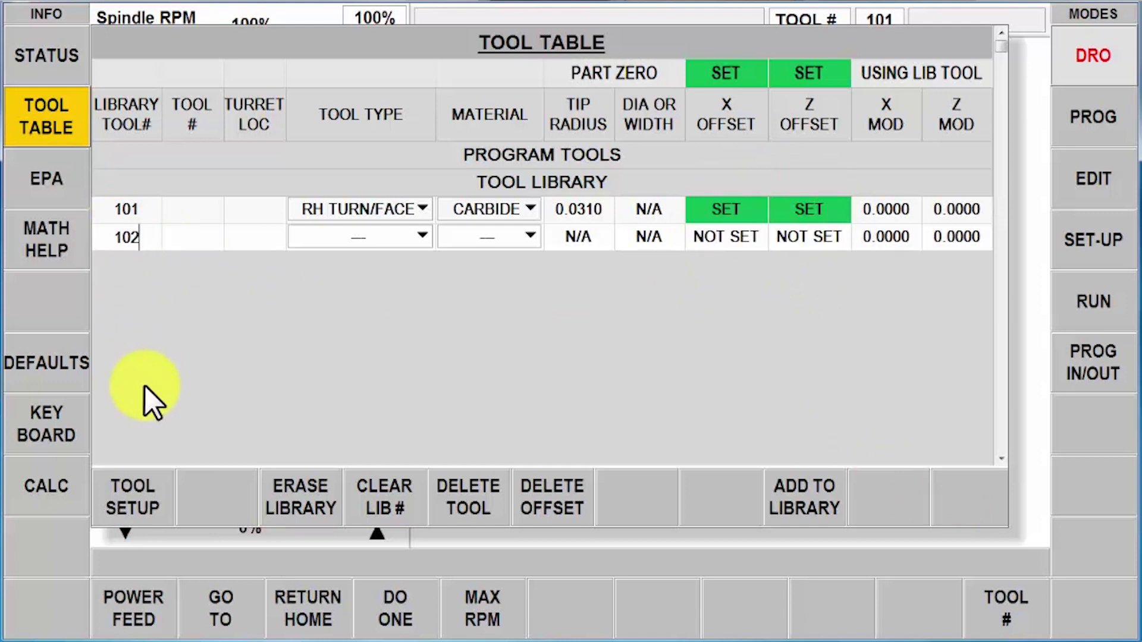
key("Return")
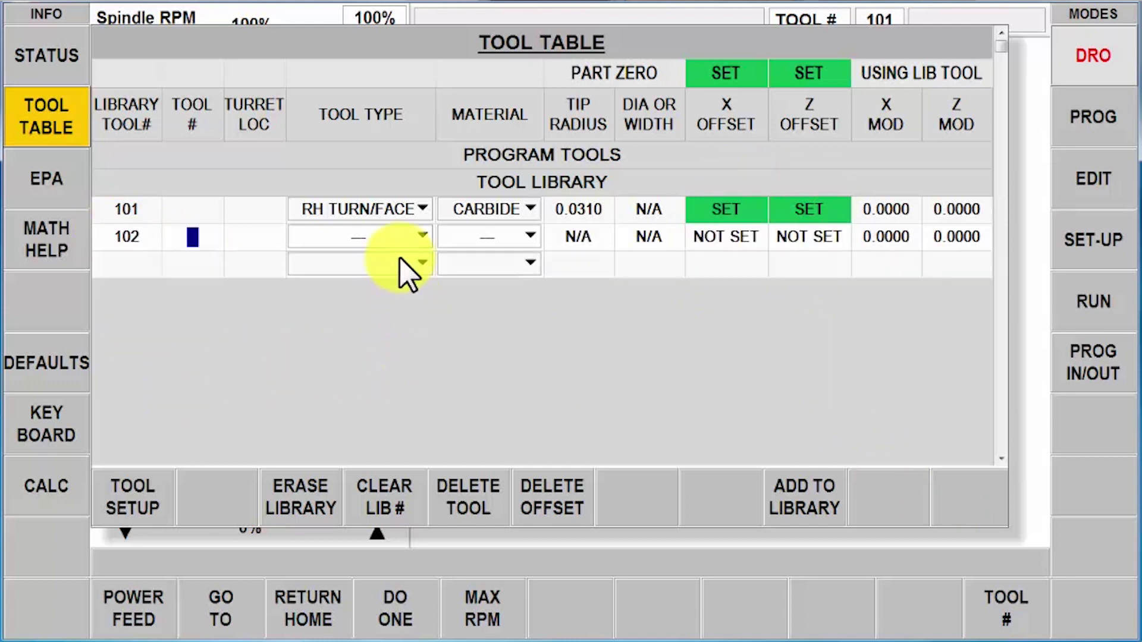
left_click(394, 238)
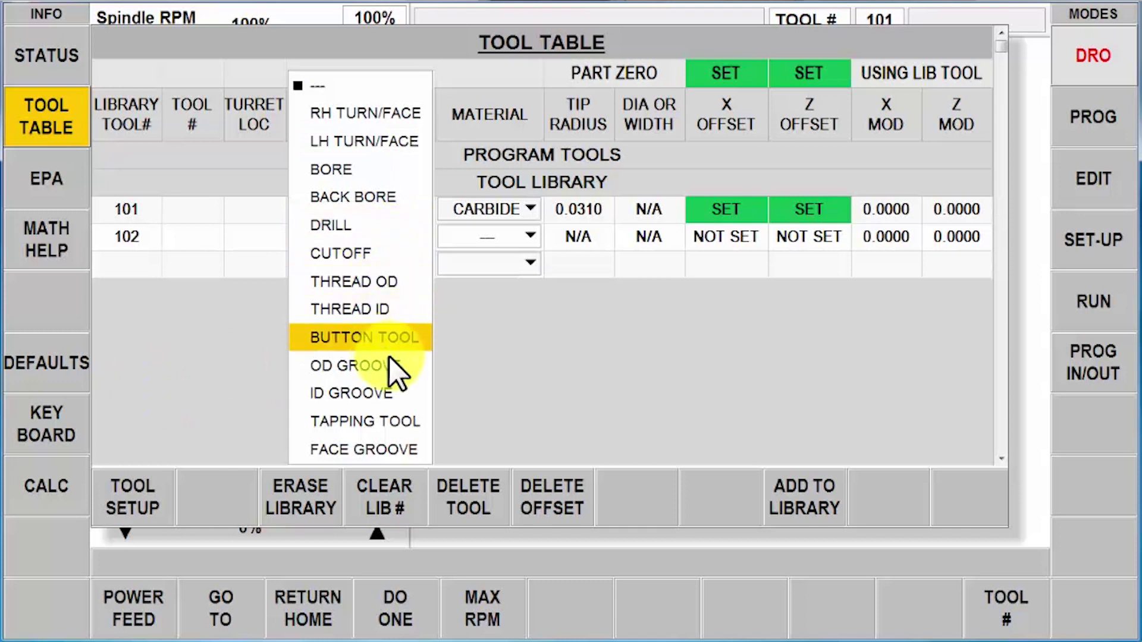
left_click(395, 366)
left_click(518, 236)
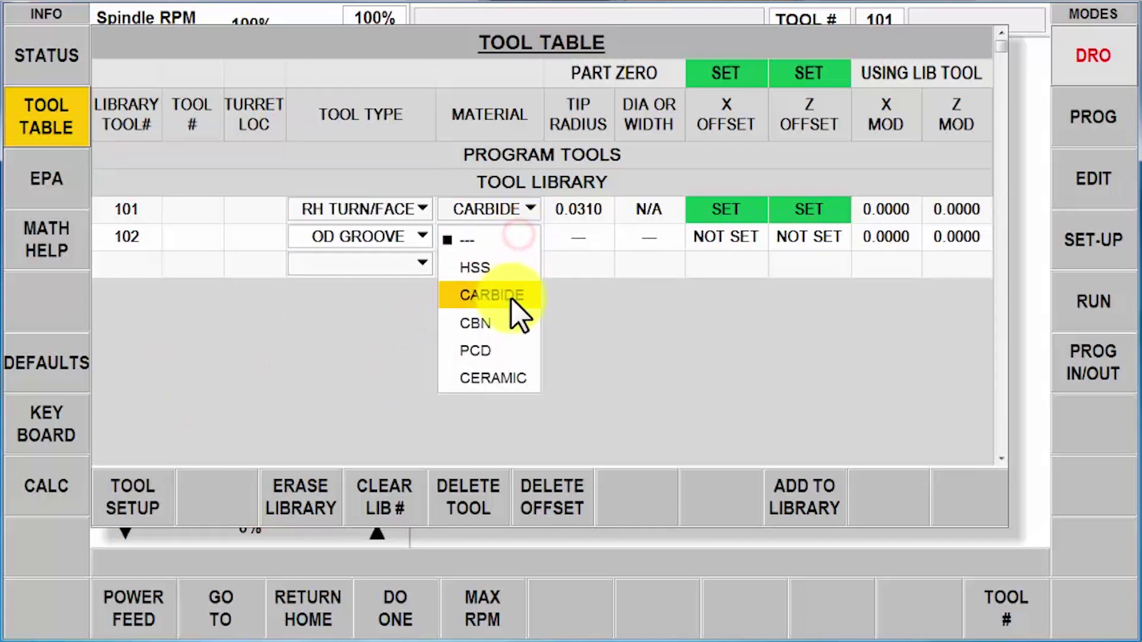
left_click(506, 297)
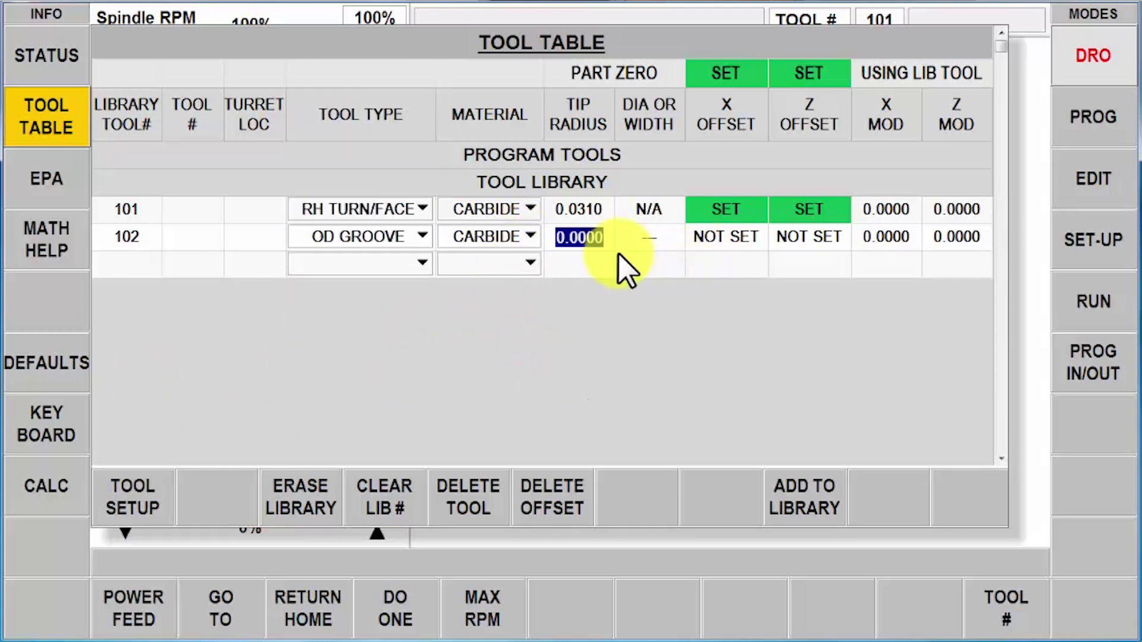
type("0")
key("Tab")
type("0")
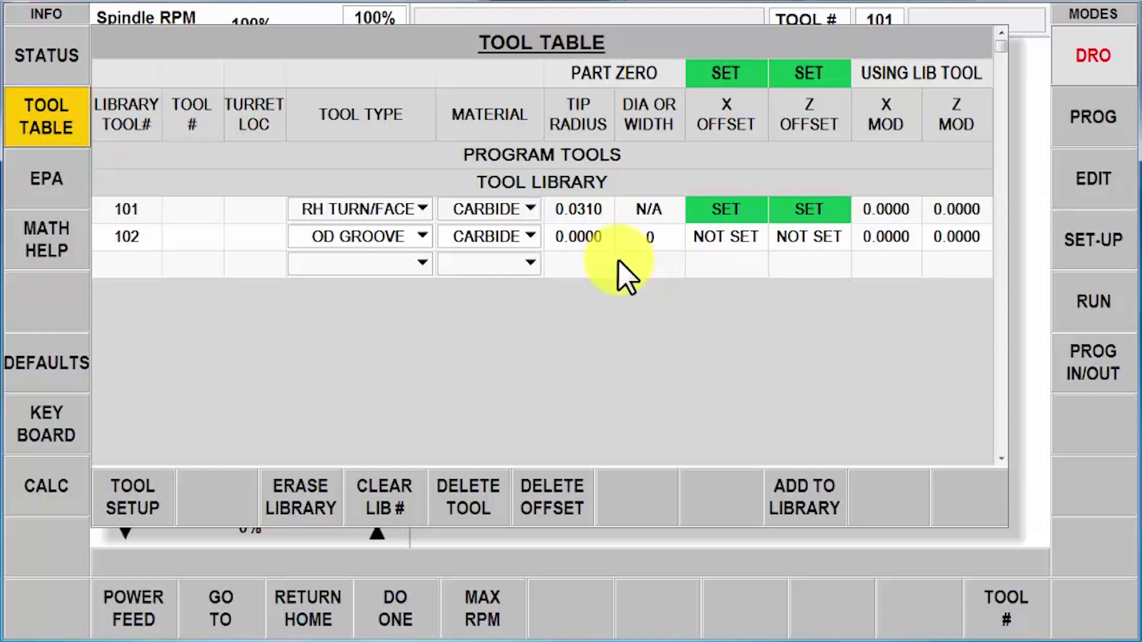
type(".093")
key("Tab")
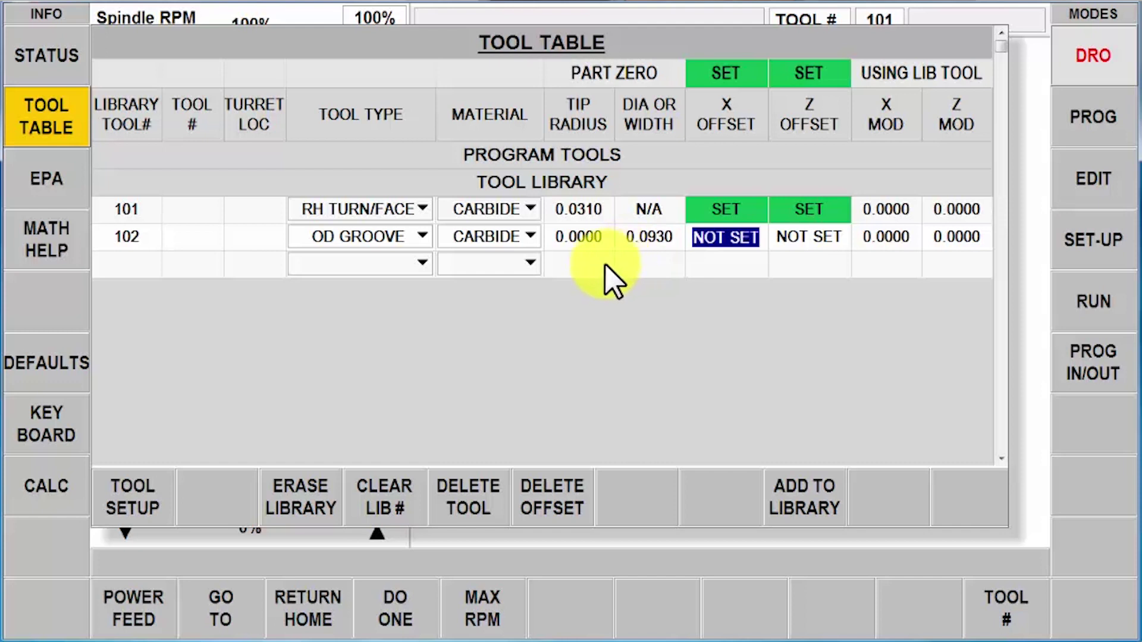
Set tool 102's X offset to 1 and Z offset to 0, then start another library entry
left_click(145, 489)
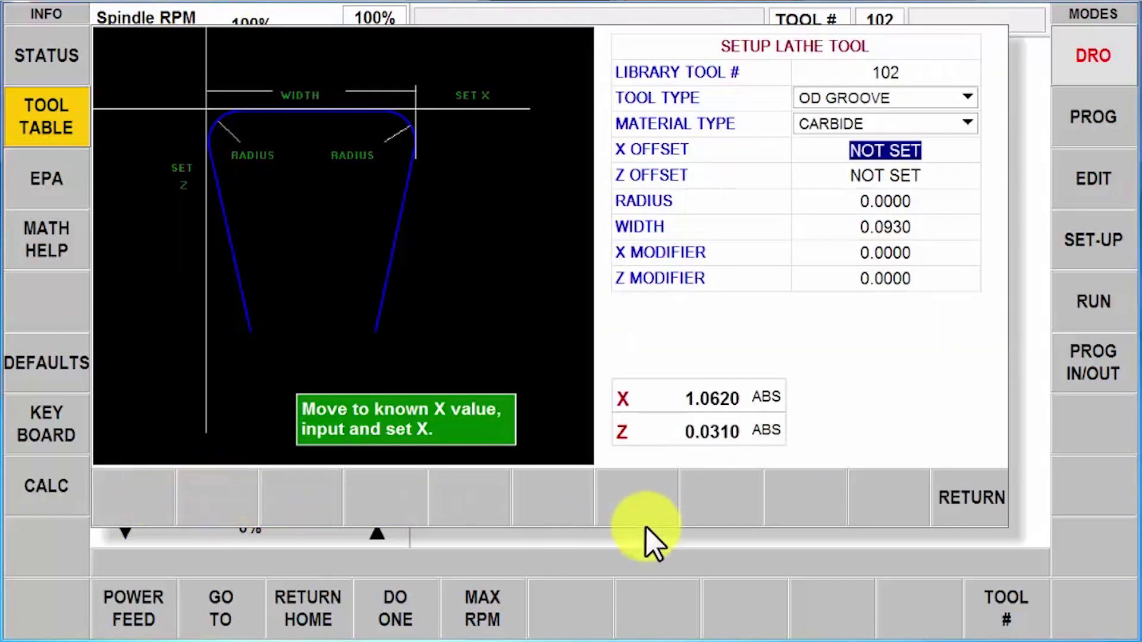
type("1")
key("Return")
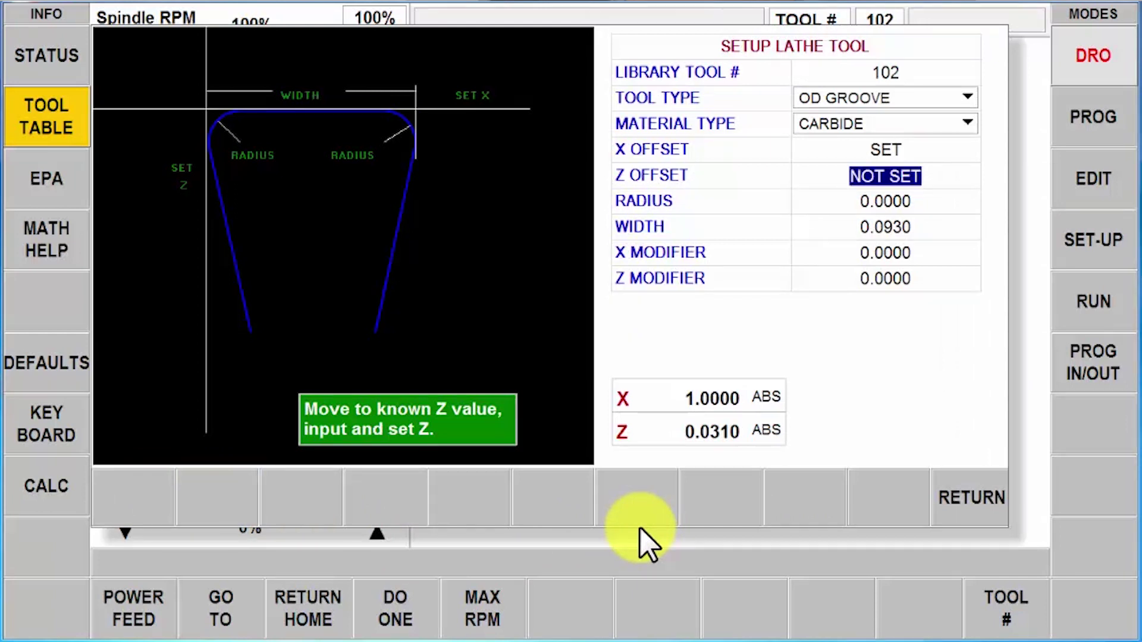
type("0")
key("Return")
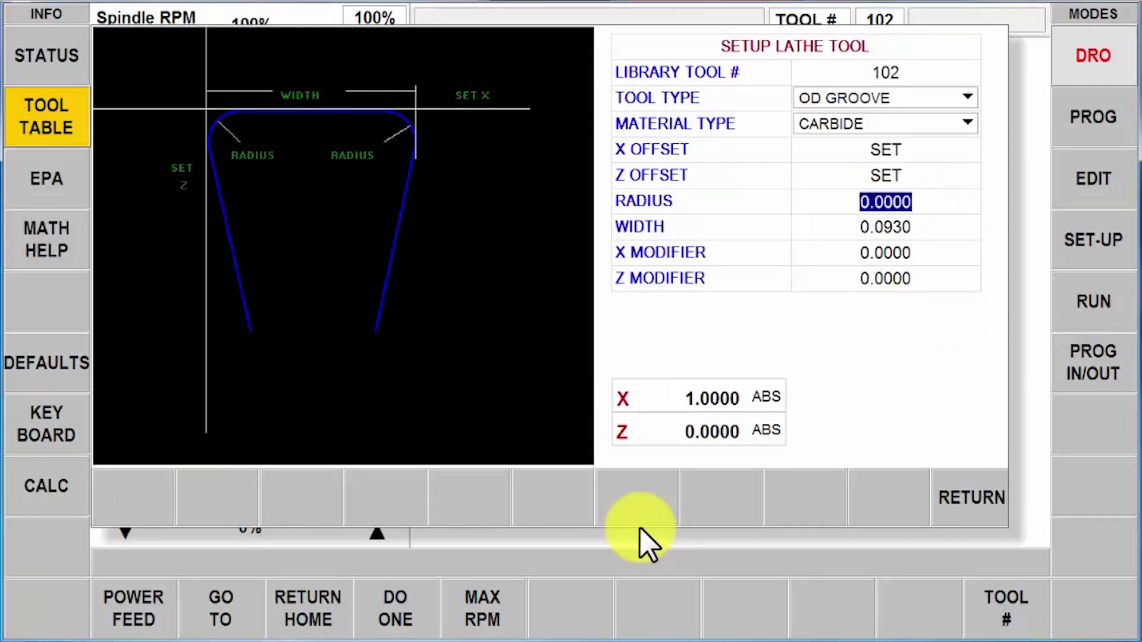
left_click(983, 499)
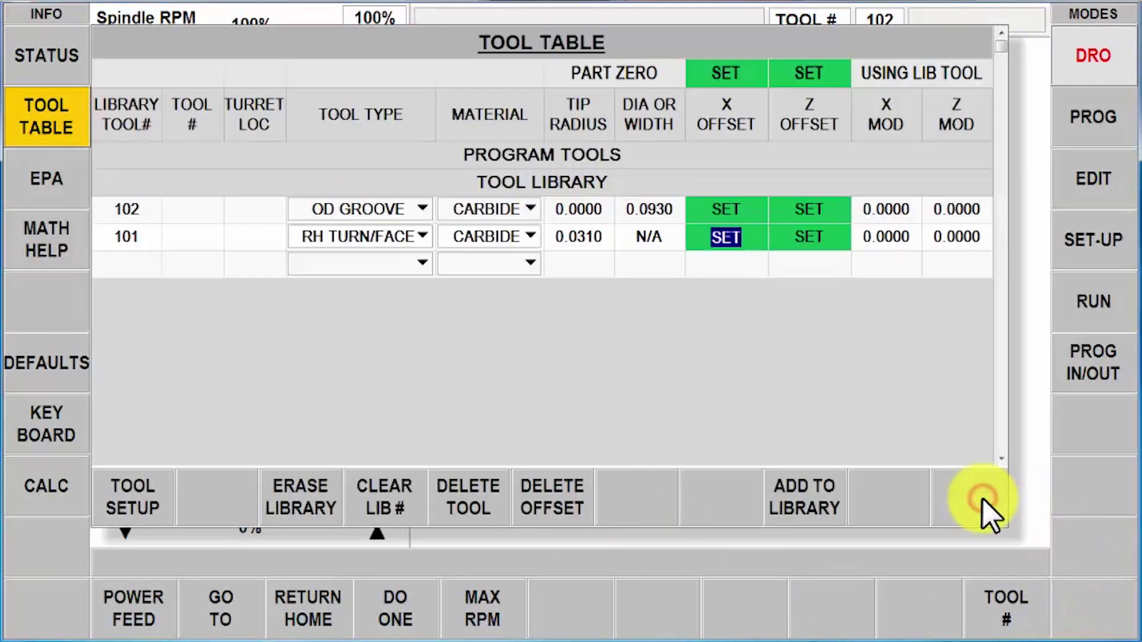
left_click(139, 267)
Define library tool 103 as a CARBIDE THREAD OD tool
type("103")
key("Return")
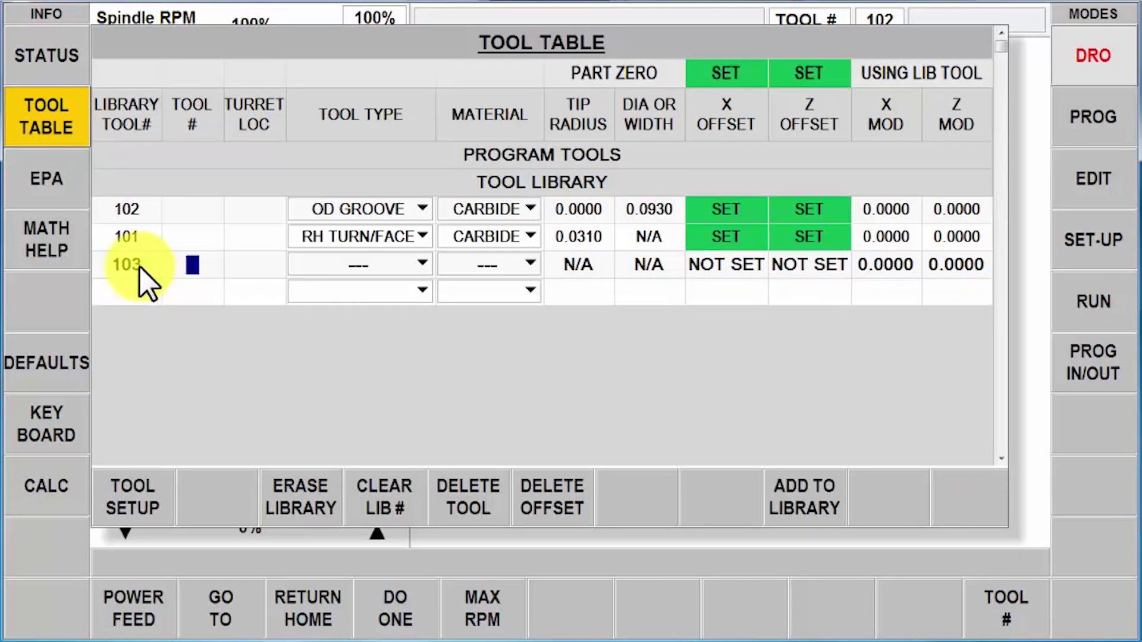
left_click(392, 269)
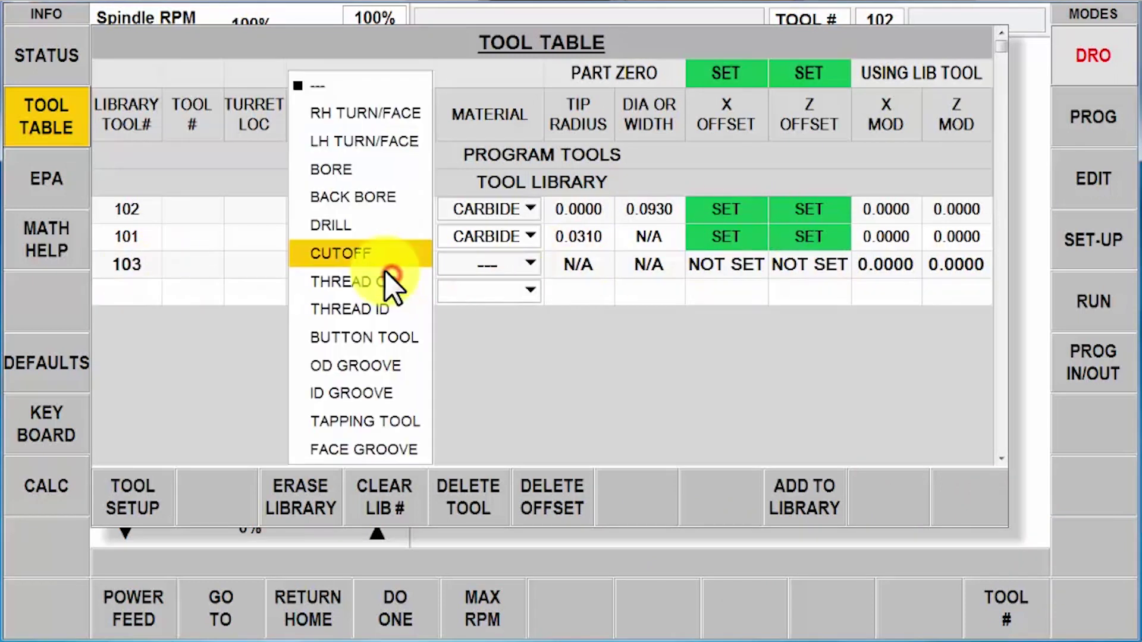
left_click(373, 279)
left_click(527, 266)
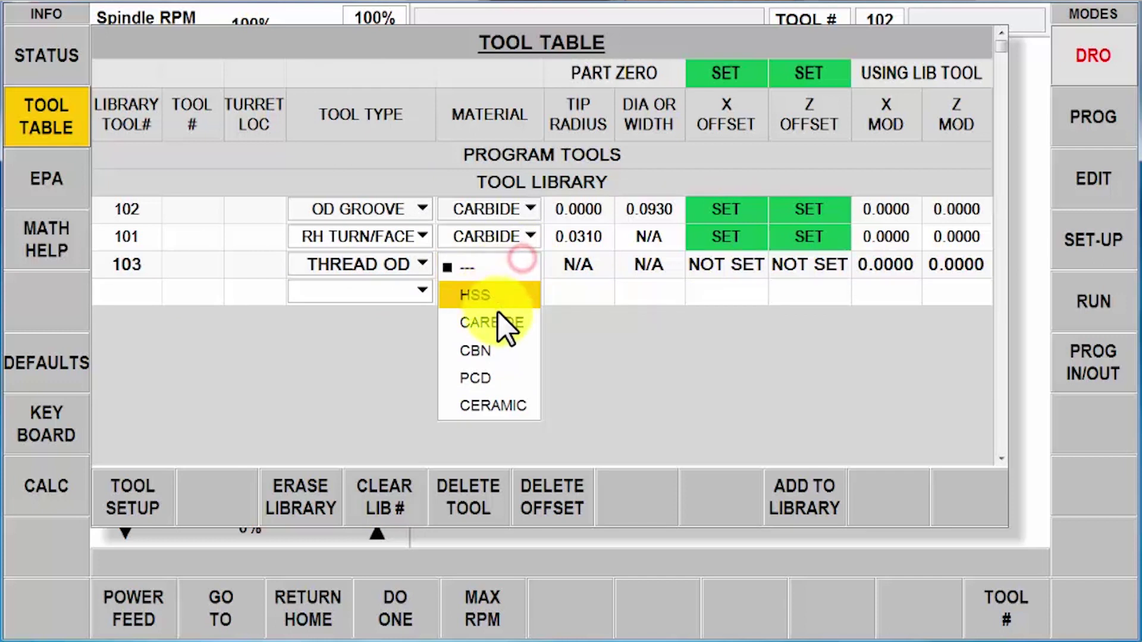
left_click(505, 323)
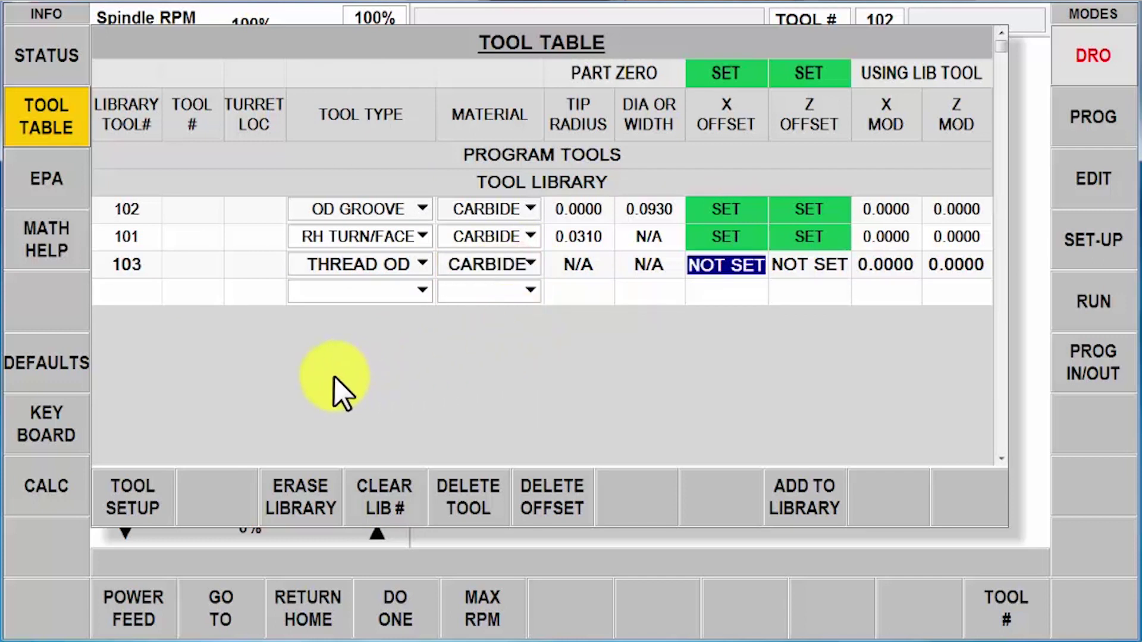
Set tool 103's X offset to 1 and Z offset to 0, then return to the Tool Table
left_click(142, 505)
type("1")
key("Return")
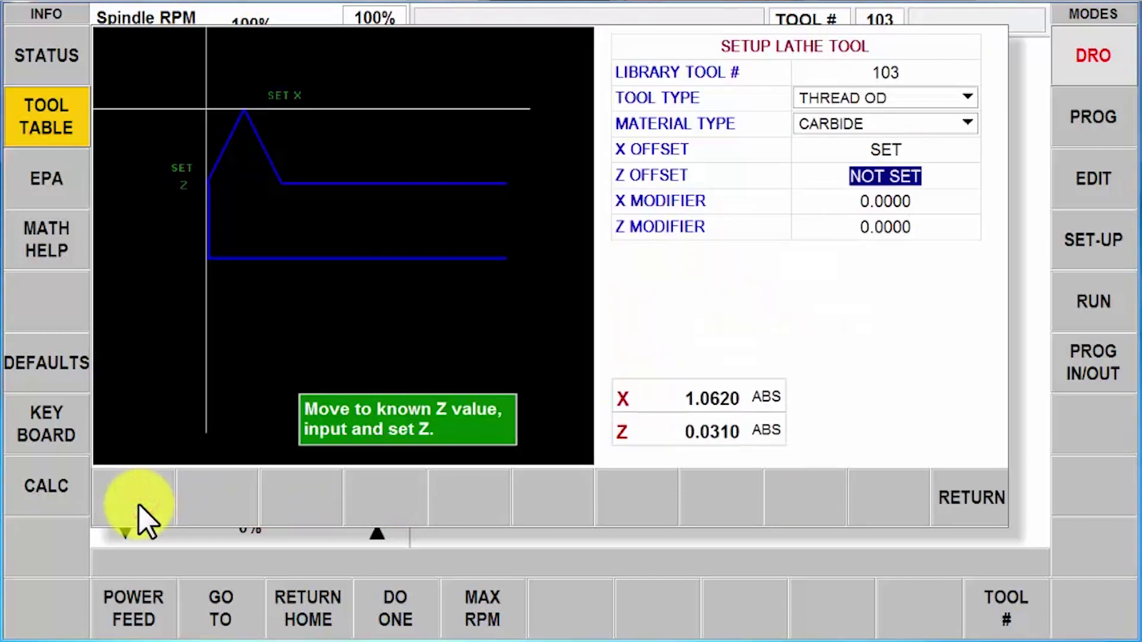
type("0")
key("Return")
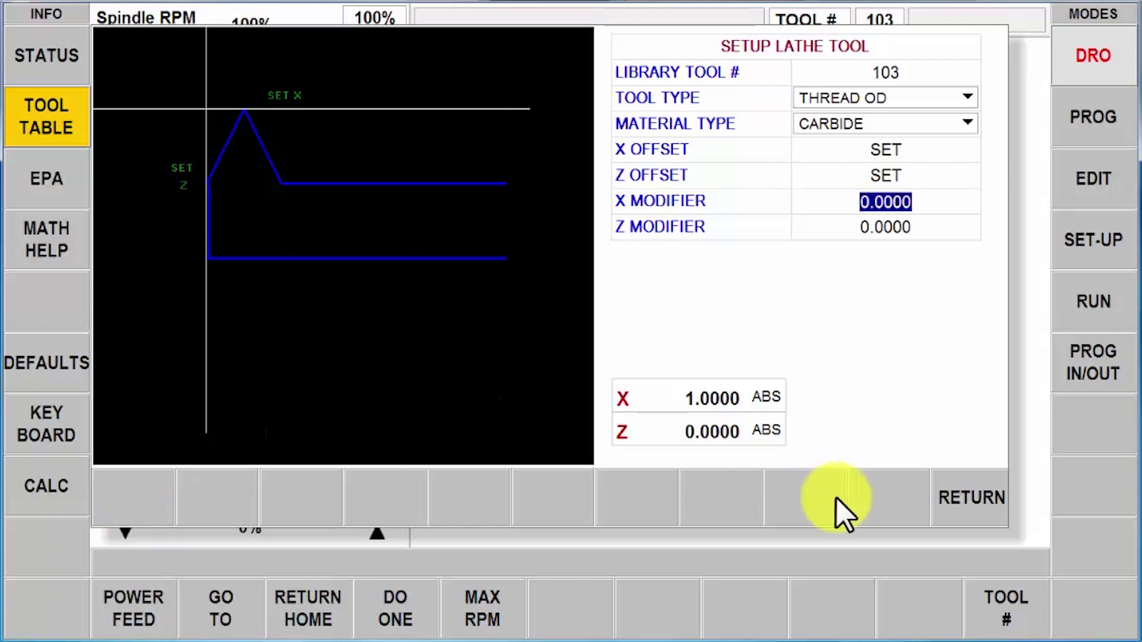
left_click(1001, 492)
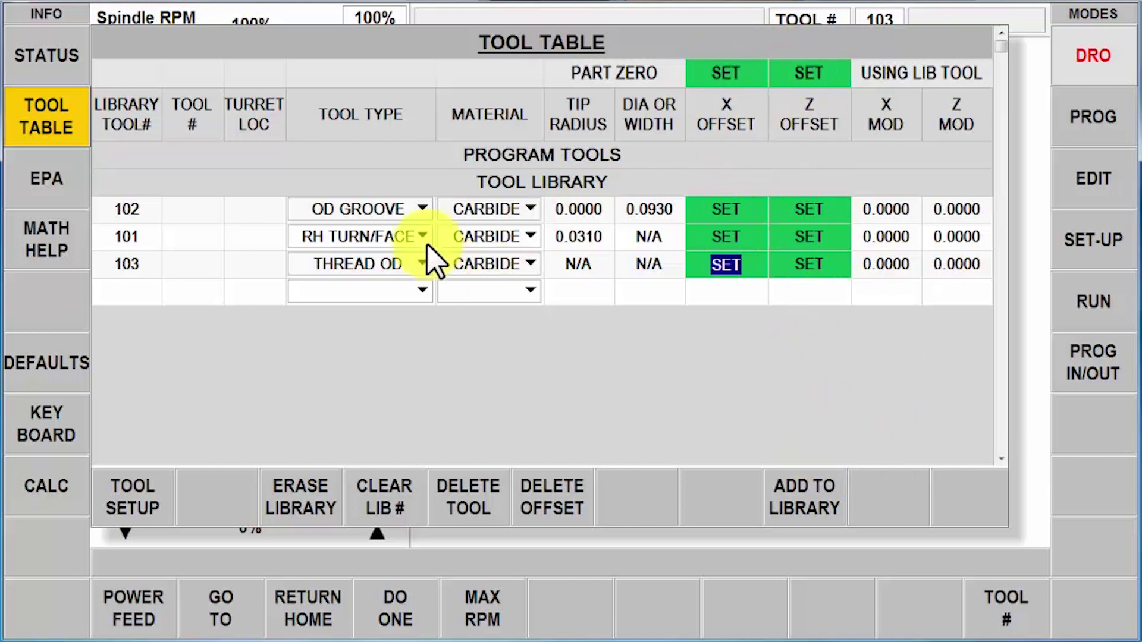
left_click(59, 112)
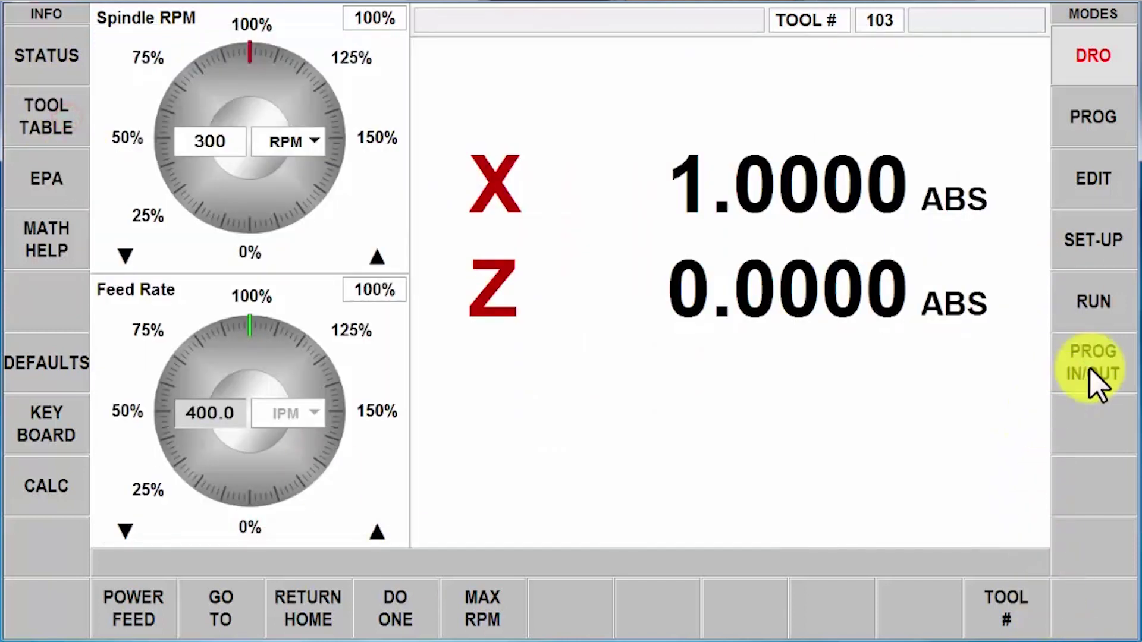
Load the RLX TOOL SETUP.PT10 program and view its Tool Table
left_click(1090, 370)
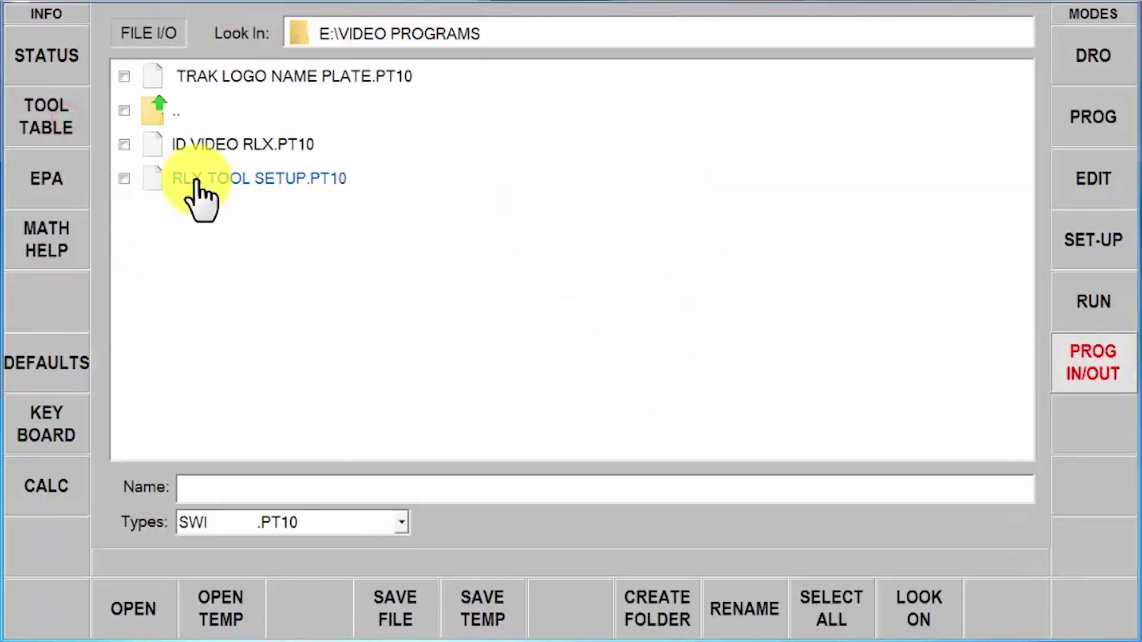
double_click(196, 181)
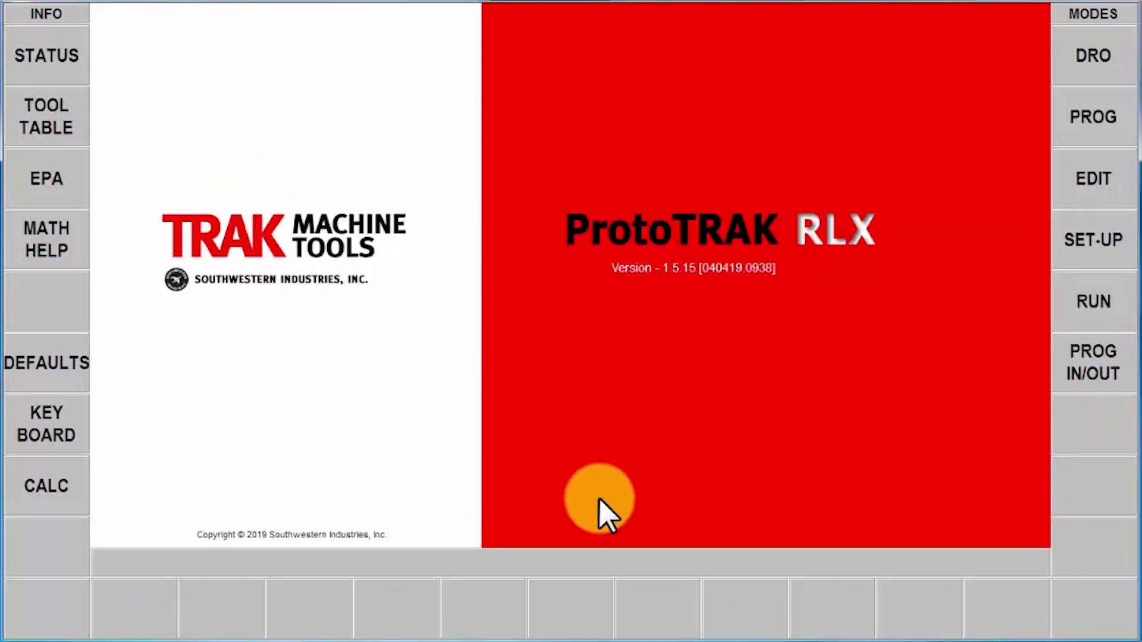
left_click(55, 119)
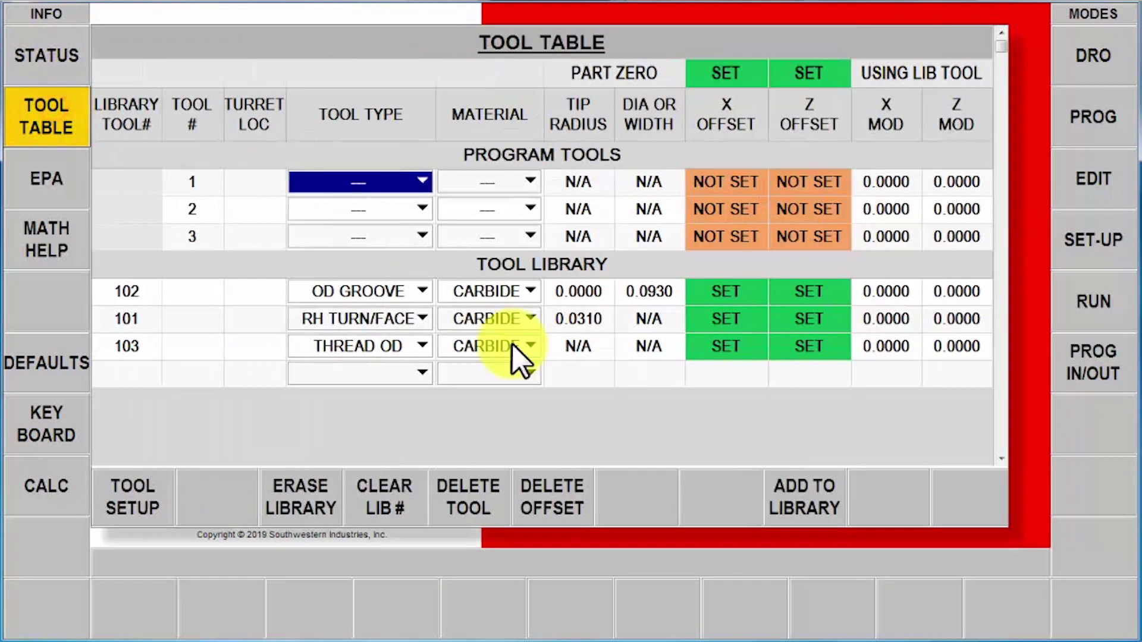
Make program tool 1 an HSS LH TURN/FACE tool with a 0.0150 tip radius
left_click(423, 182)
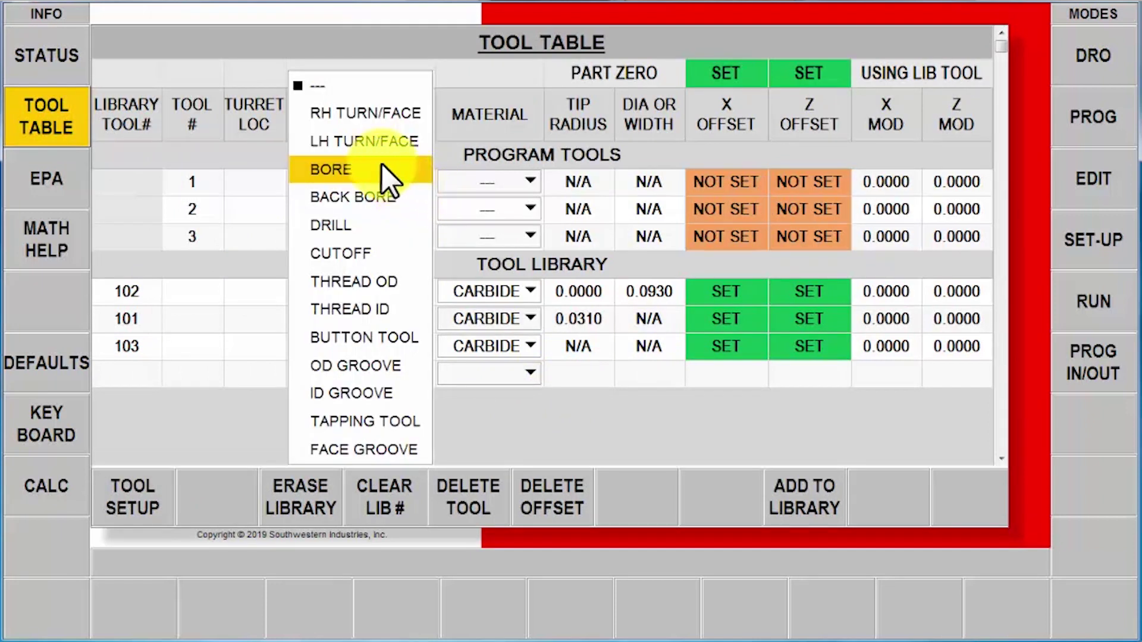
left_click(372, 141)
left_click(515, 186)
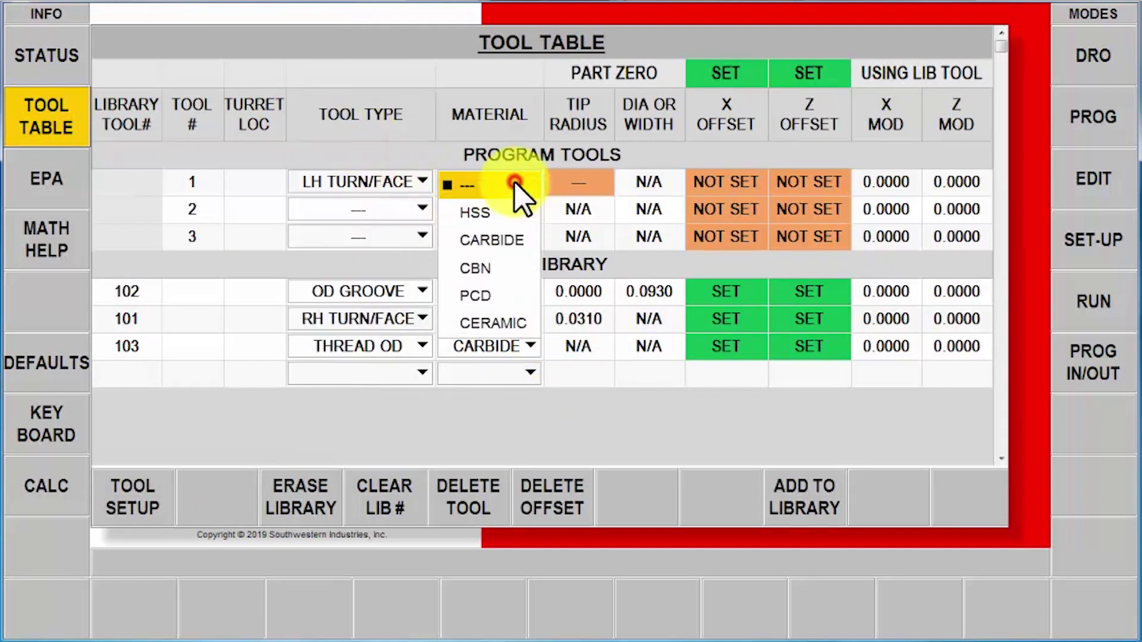
left_click(500, 211)
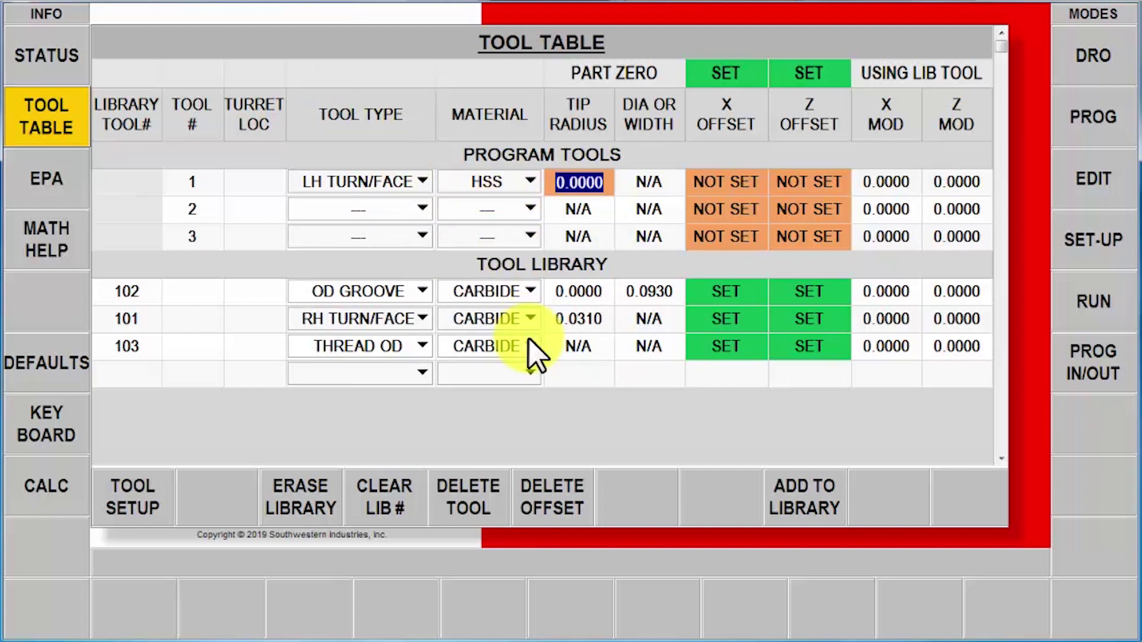
type(".015")
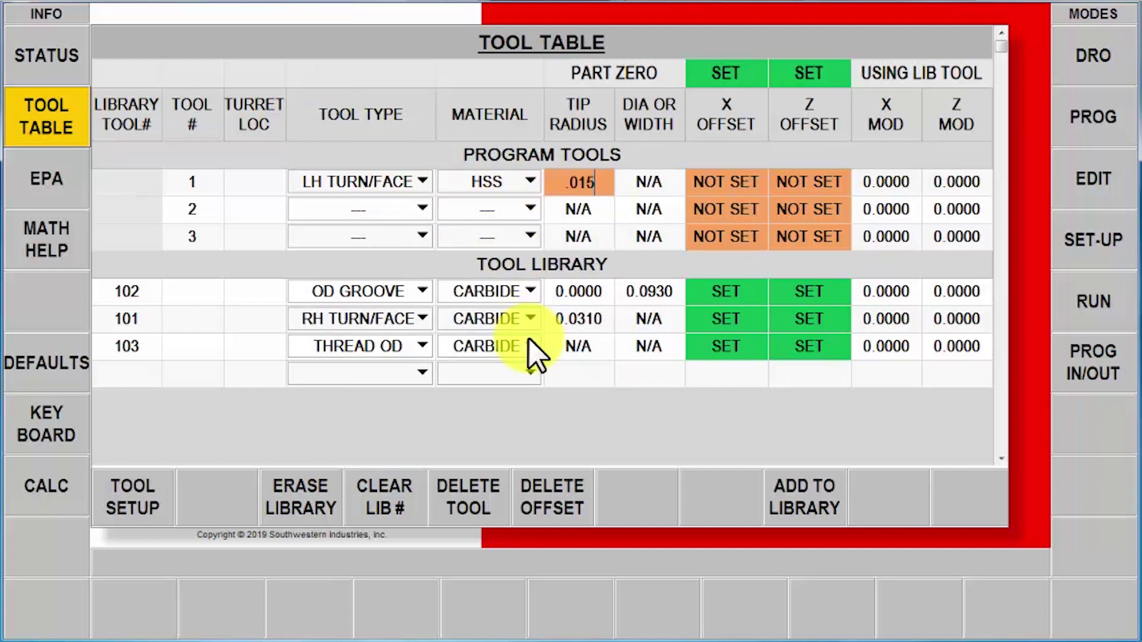
key("Return")
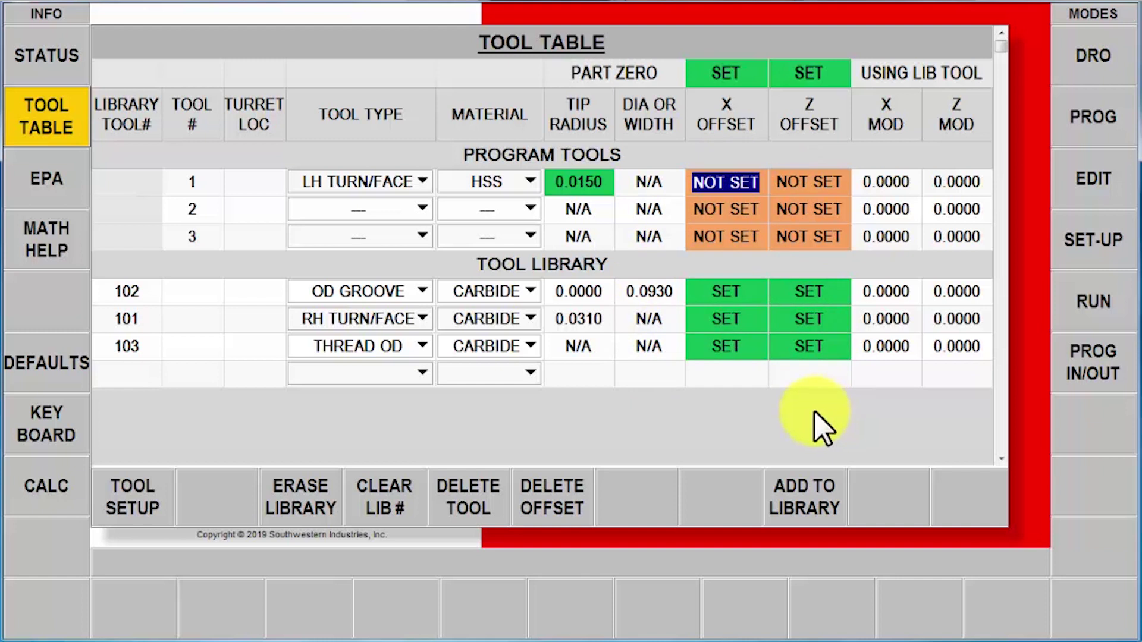
Close the Tool Table, switch to the DRO, and make tool 1 the active tool
left_click(34, 127)
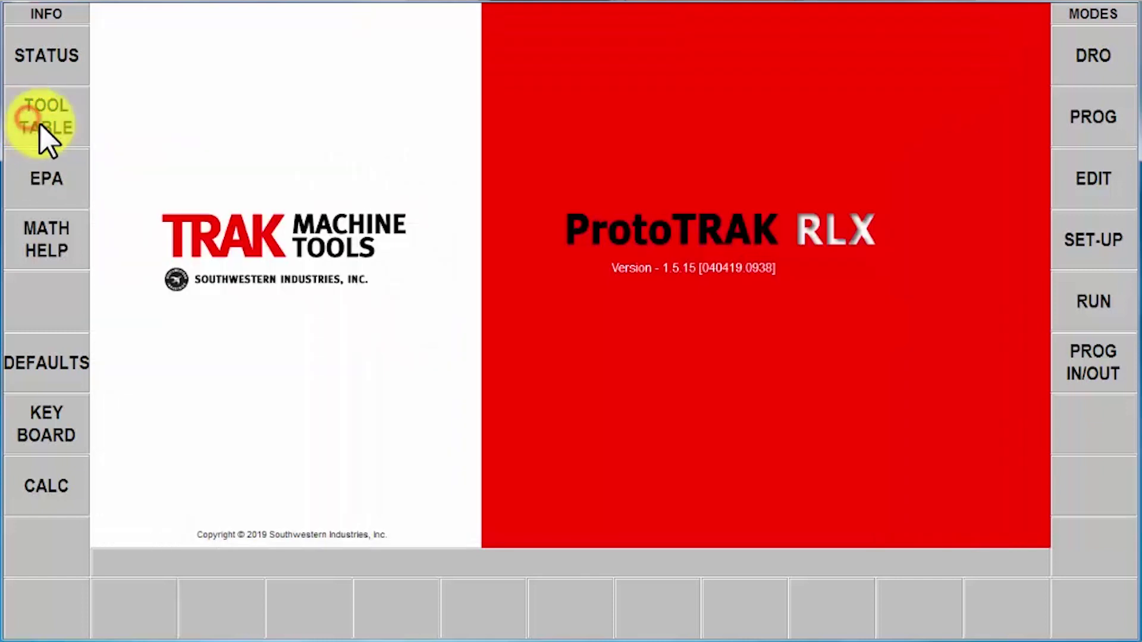
left_click(1099, 67)
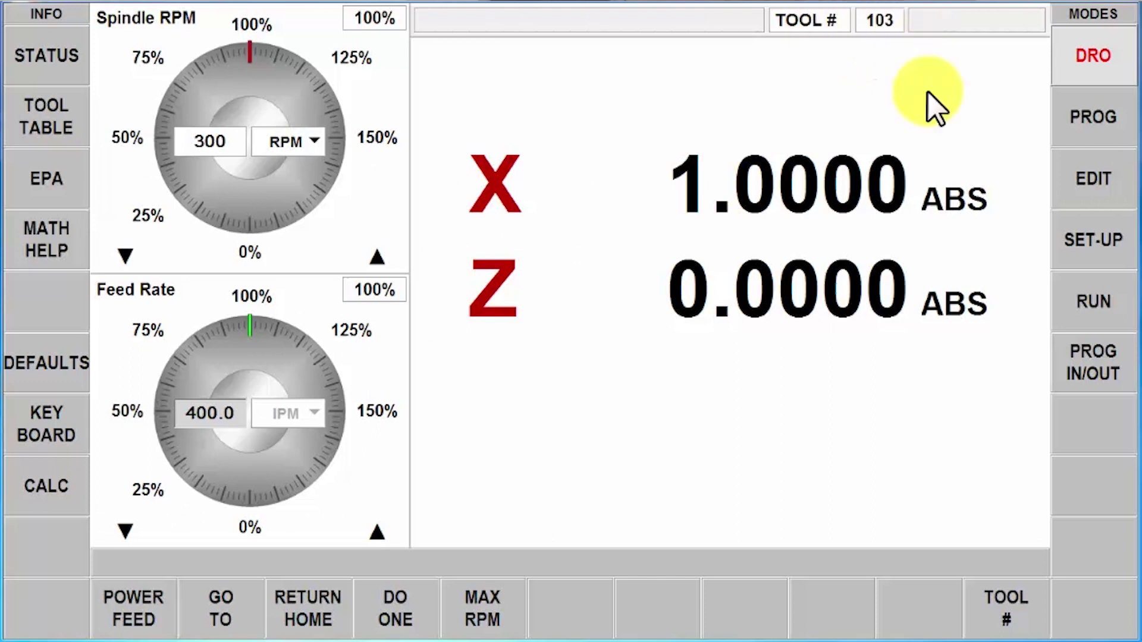
left_click(1031, 606)
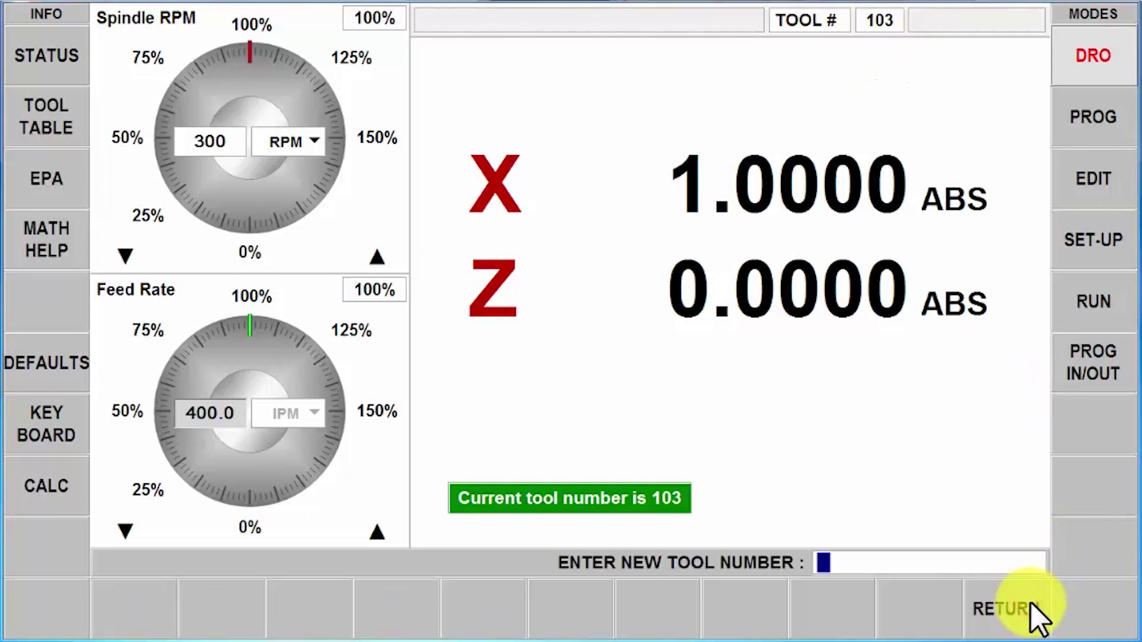
left_click(1030, 603)
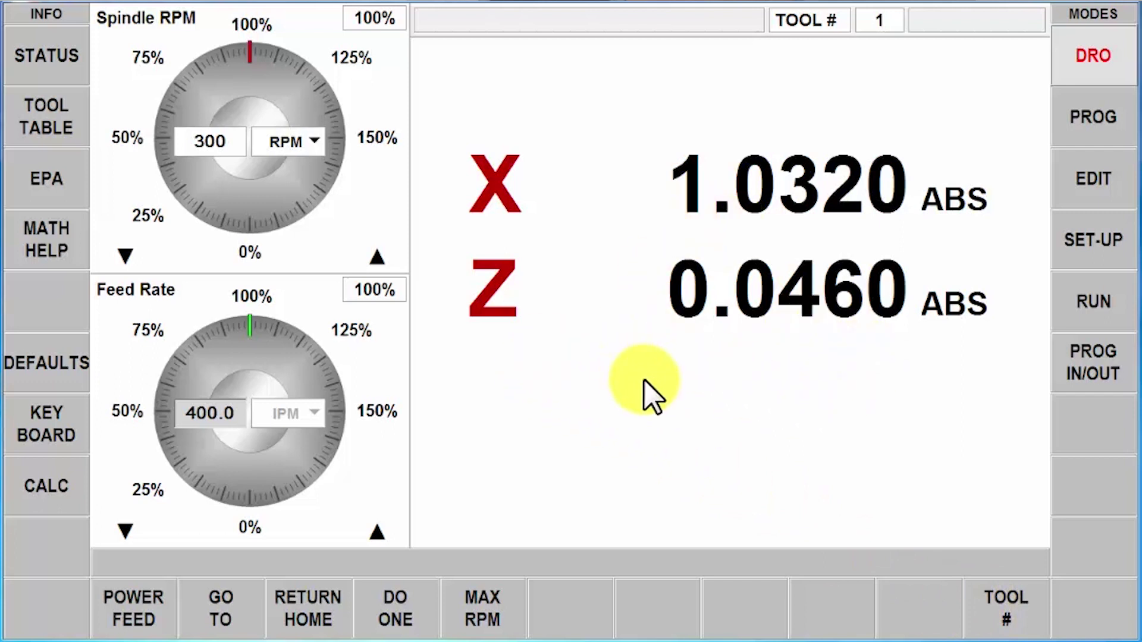
Set part zero with tool 1 at X 1.0000 and Z 0.0000, accepting both prompts
key("x")
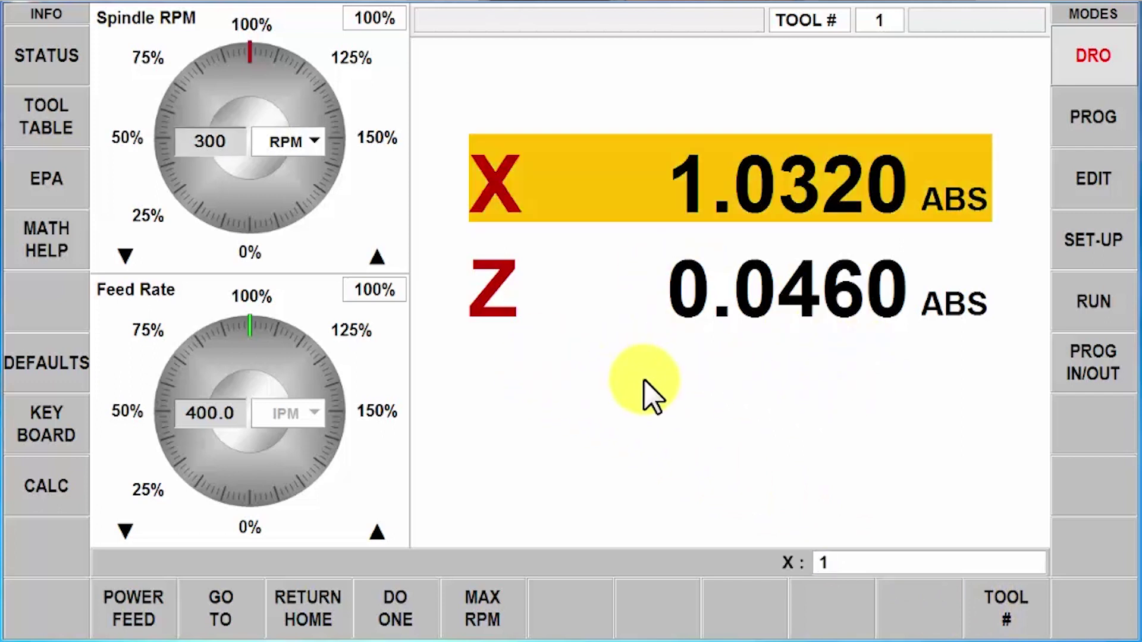
key("Return")
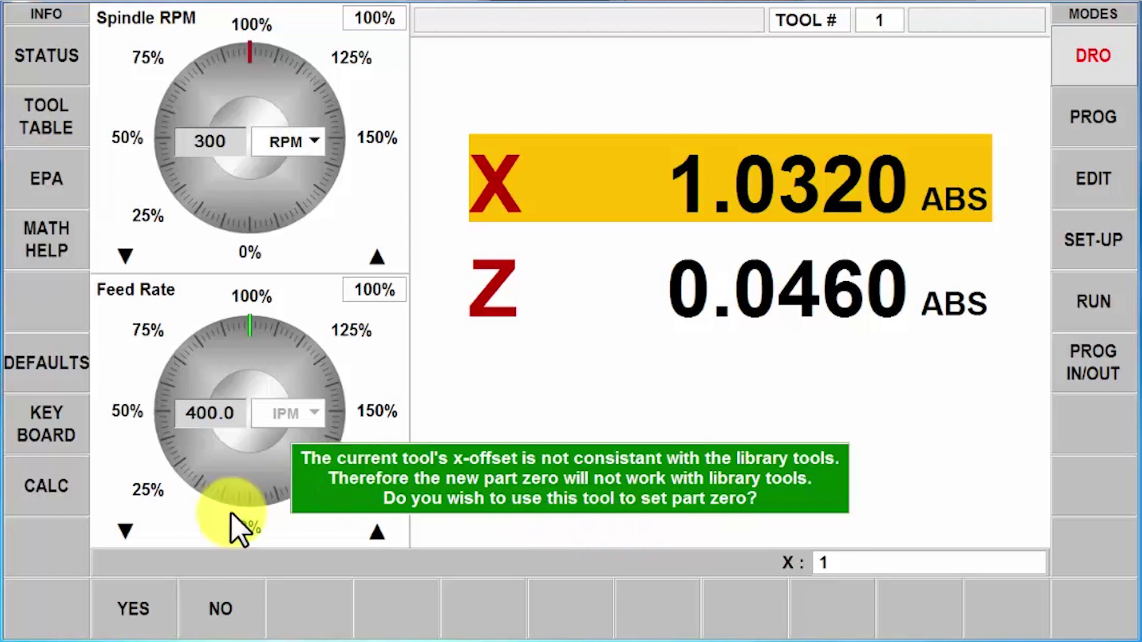
left_click(133, 608)
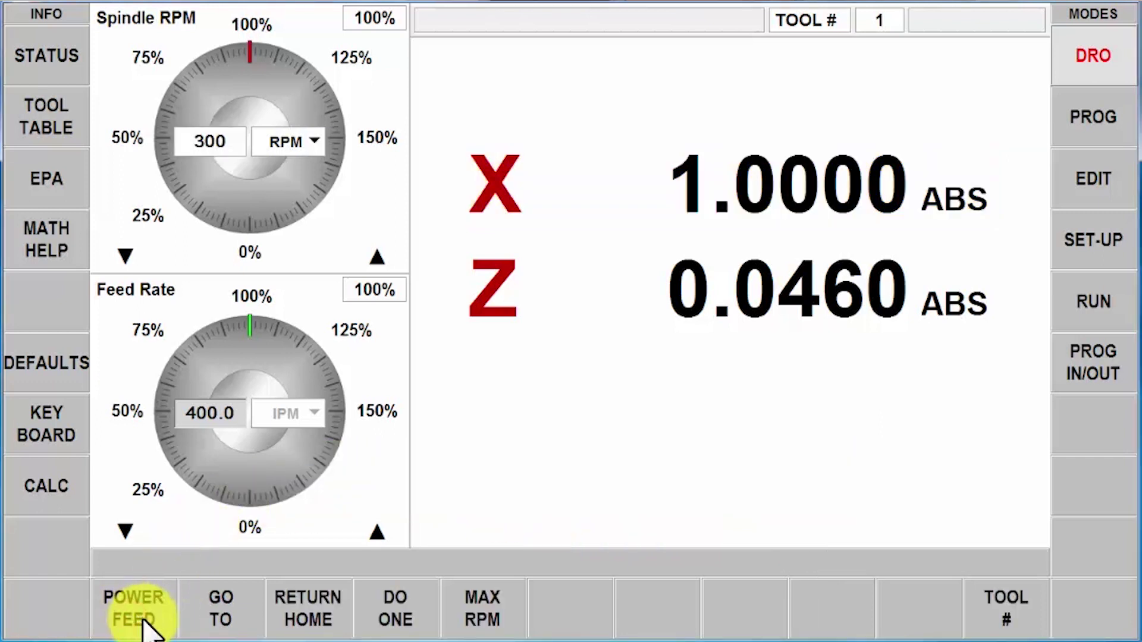
left_click(209, 631)
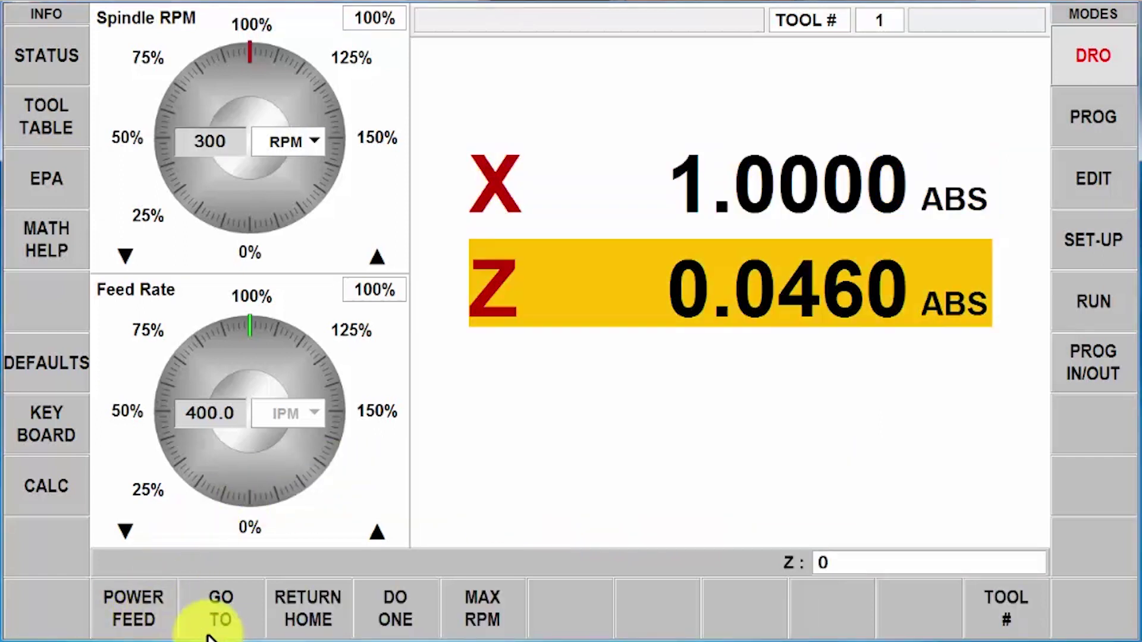
key("Return")
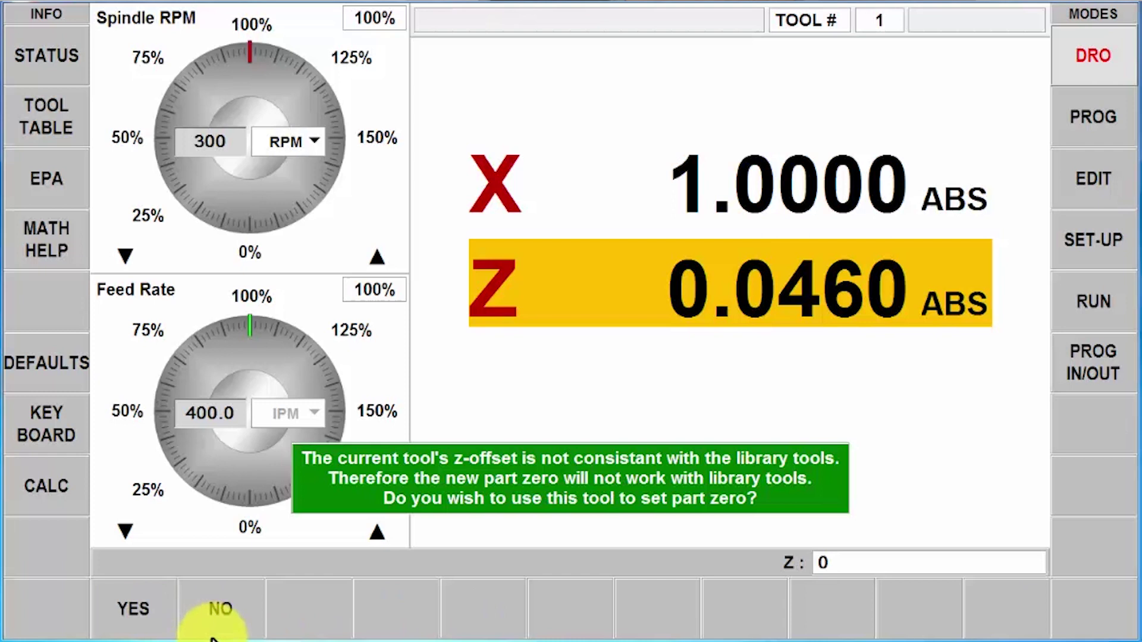
left_click(140, 615)
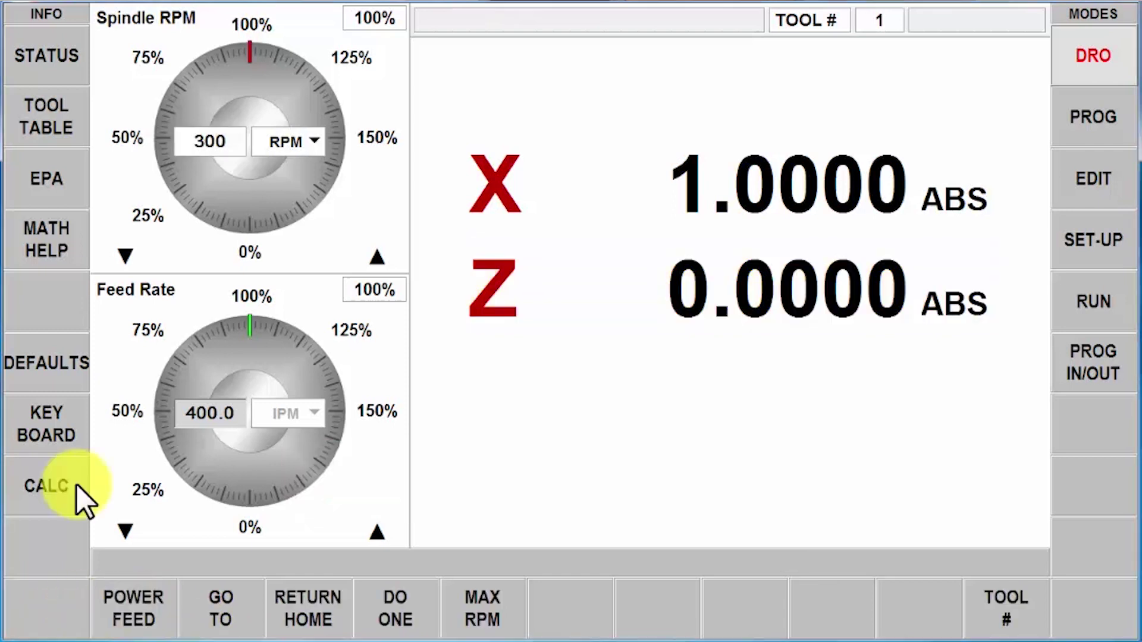
left_click(56, 115)
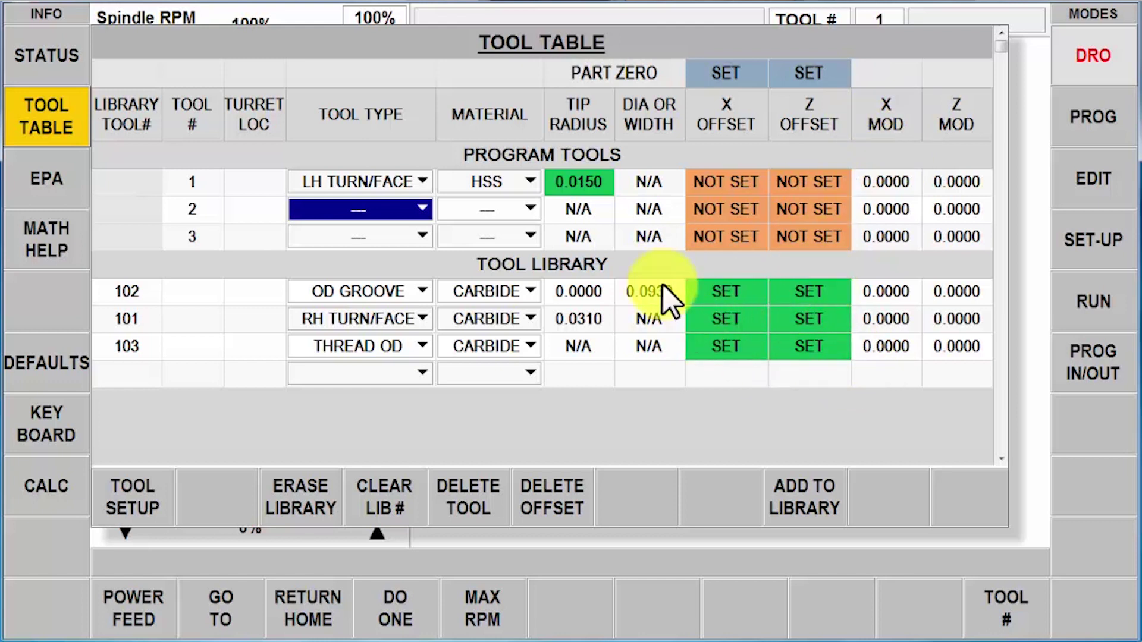
Set program tool 1's offsets to X 1 and Z 0 so both read SET
left_click(706, 176)
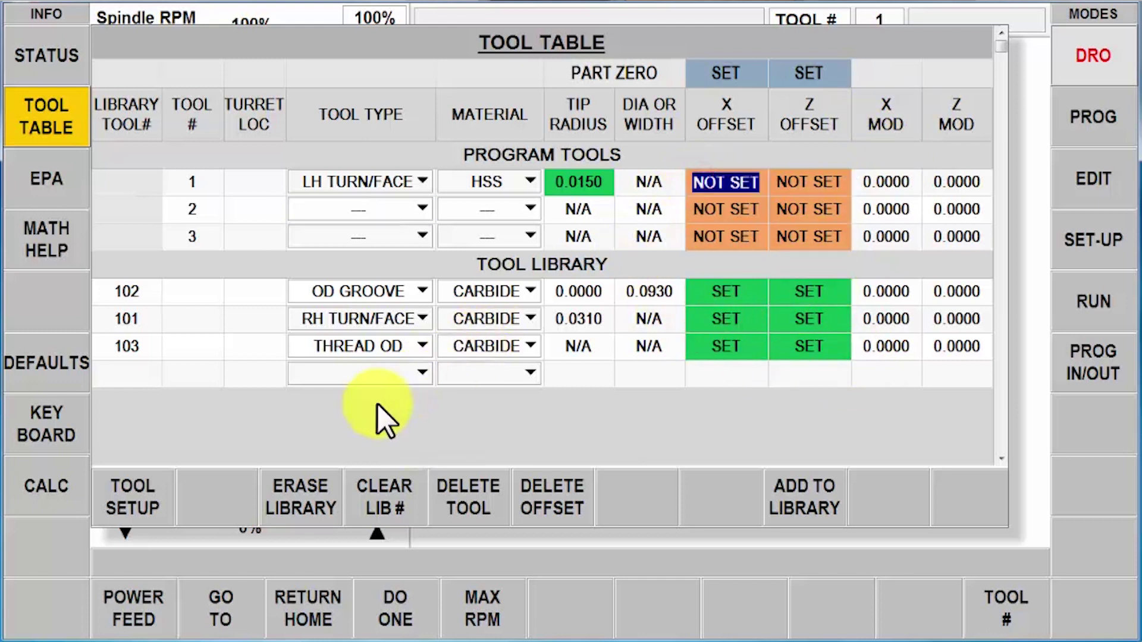
left_click(133, 503)
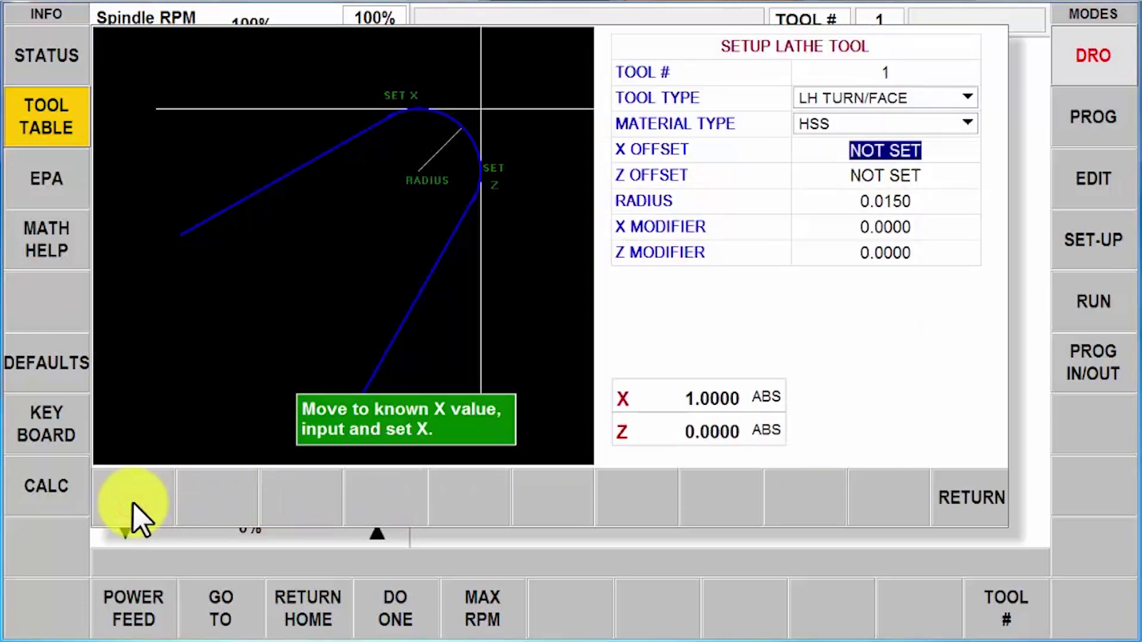
type("1")
key("Return")
type("0")
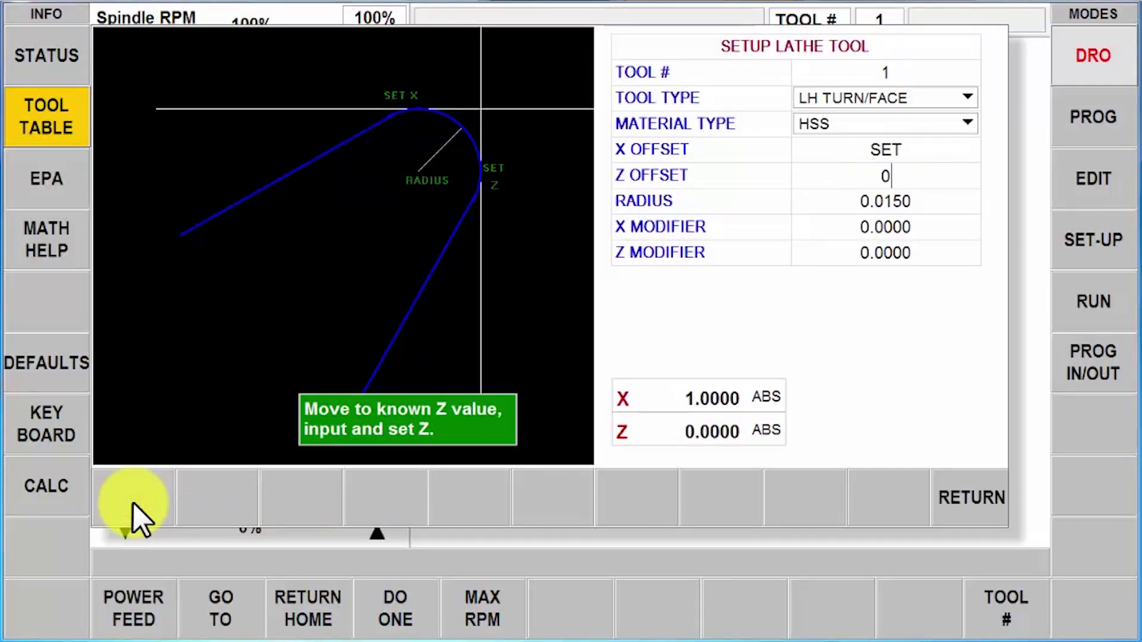
key("Return")
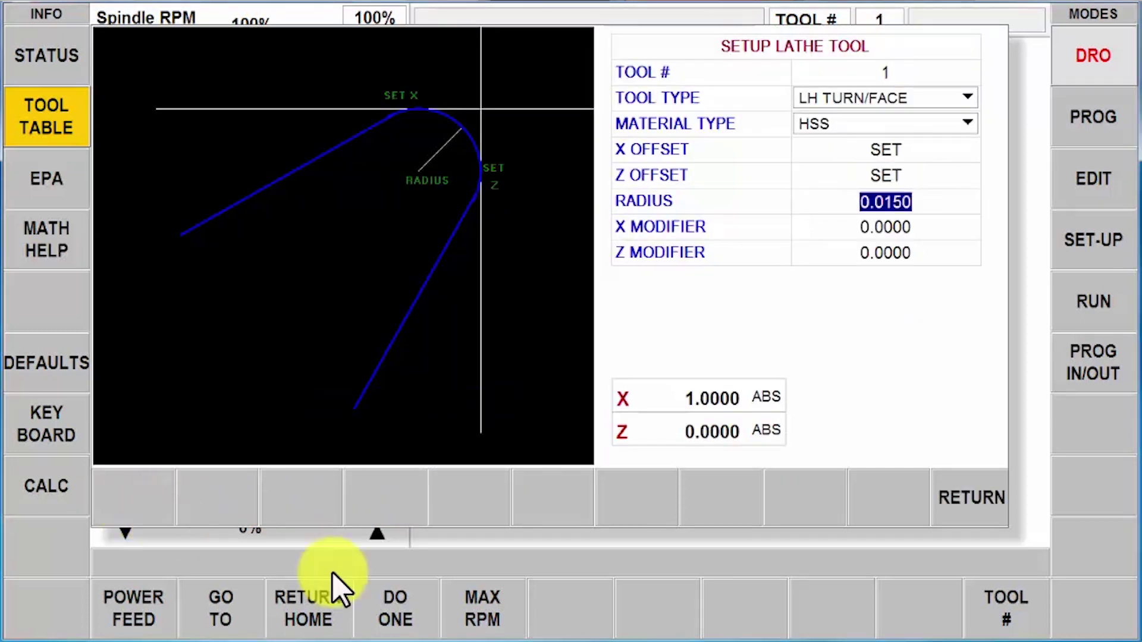
left_click(945, 496)
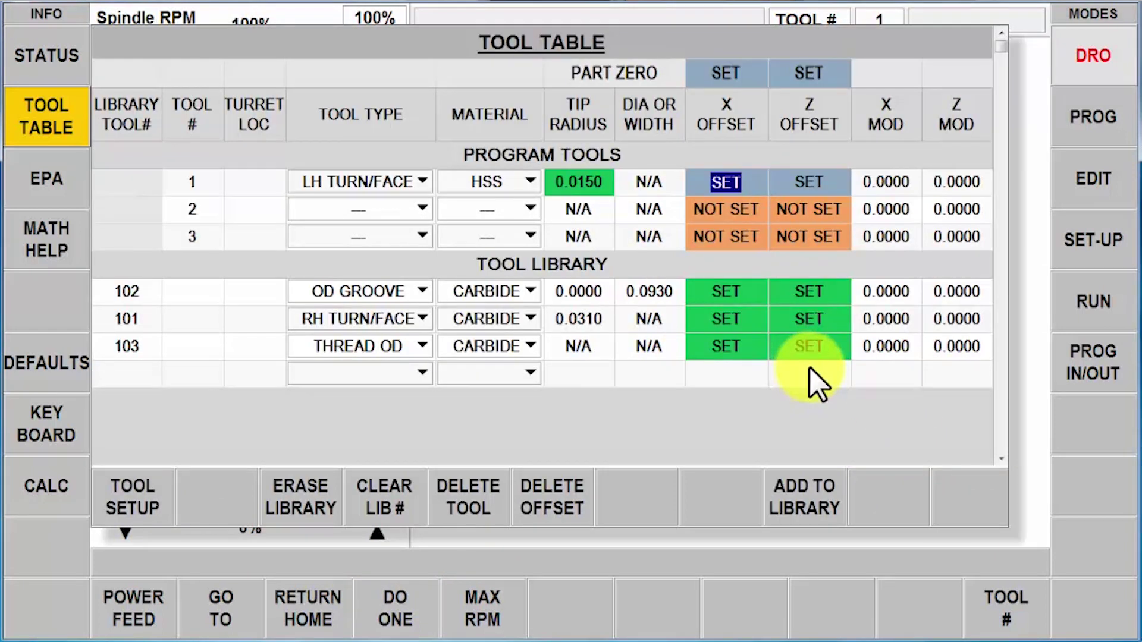
Define tool 2 as an HSS OD GROOVE tool with tip radius 0 and width 0.1250
left_click(407, 213)
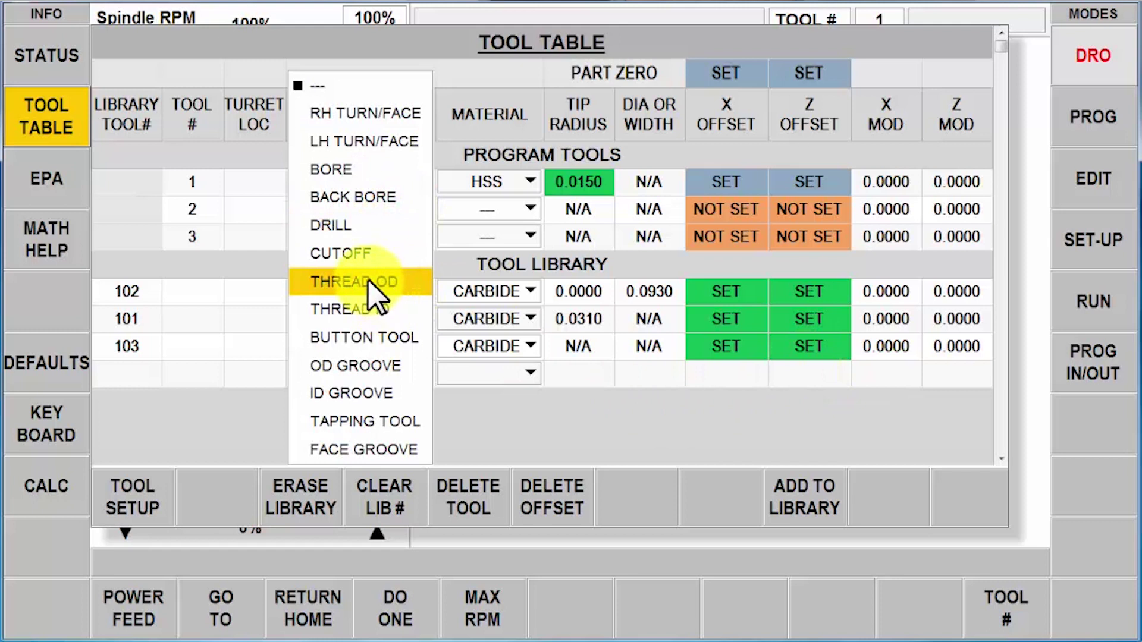
left_click(373, 365)
left_click(497, 208)
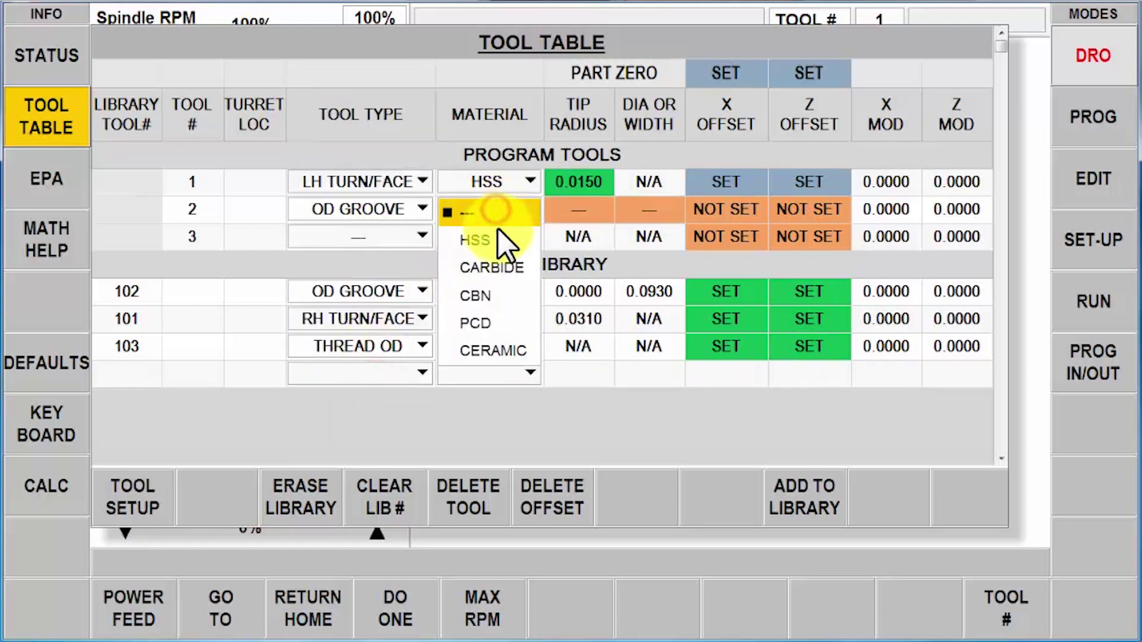
left_click(482, 241)
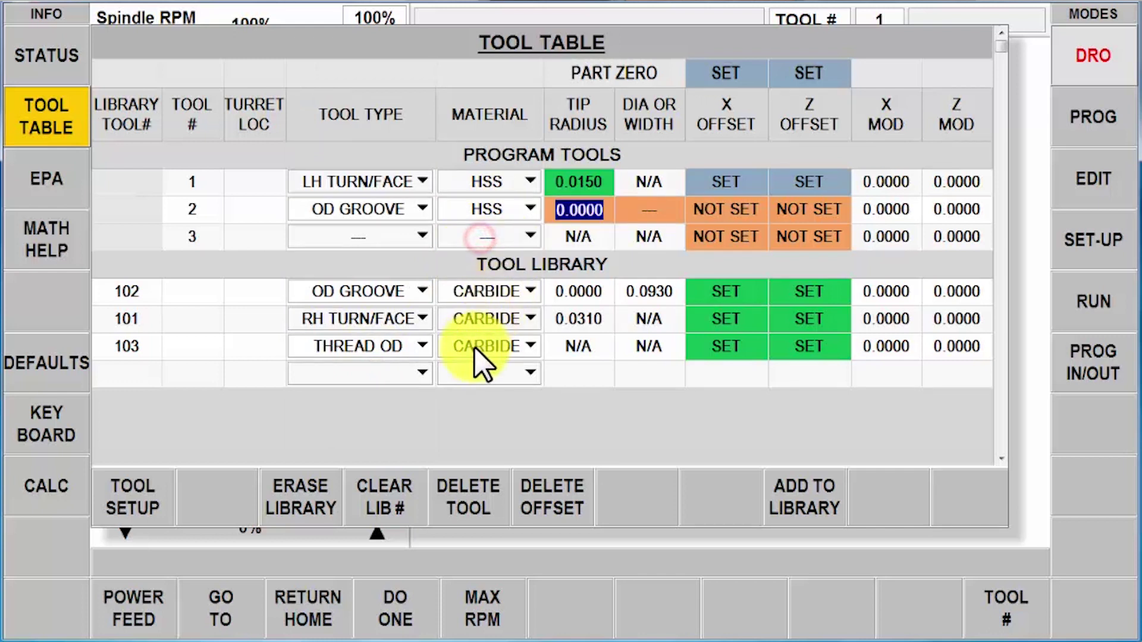
type("0")
key("Tab")
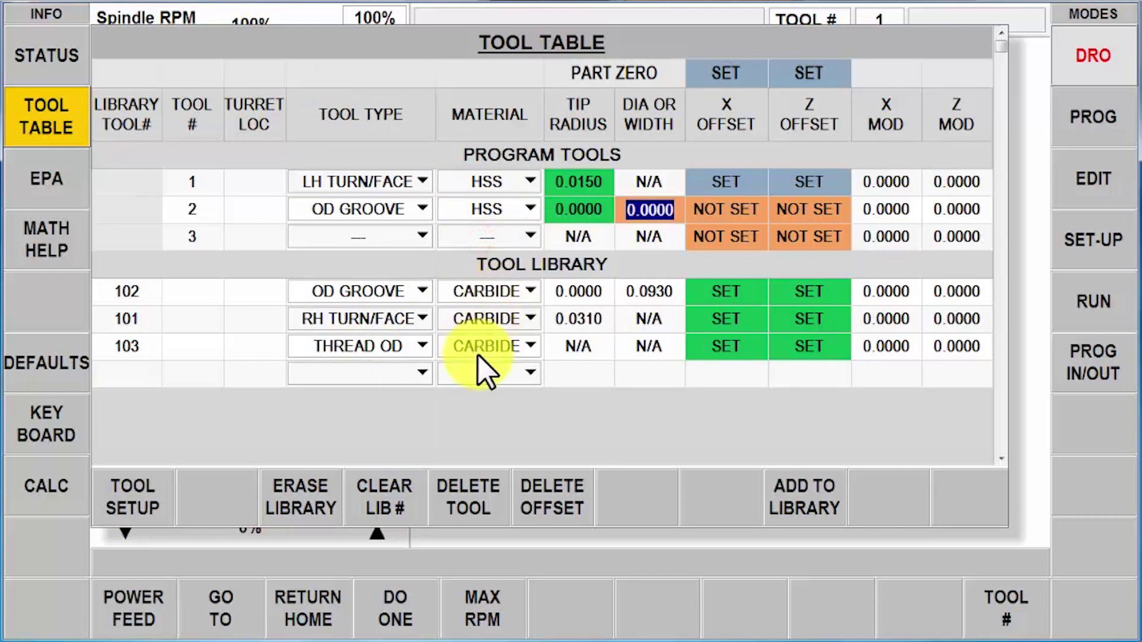
type(".125")
key("Tab")
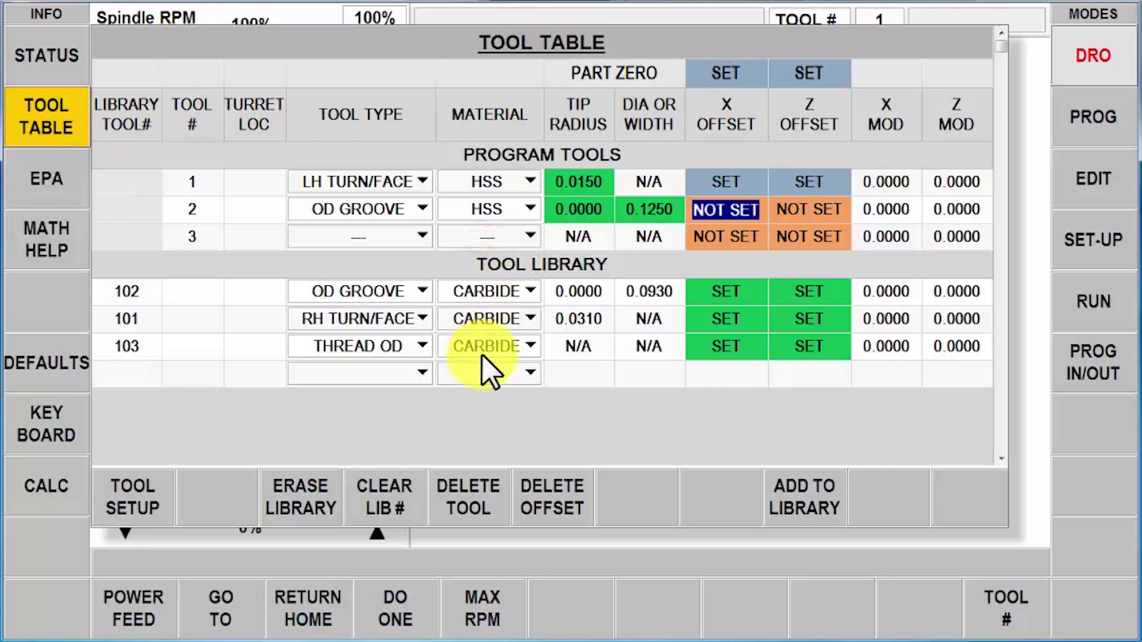
Set tool 2's offsets to X 1 and Z 0
left_click(143, 500)
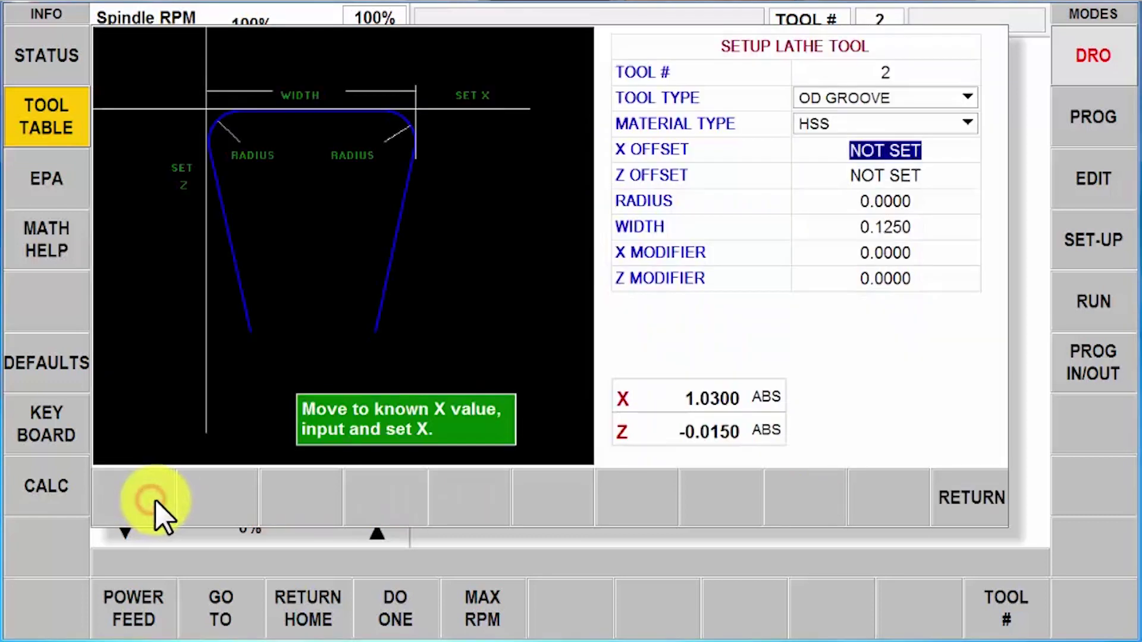
type("1")
key("Return")
type("0")
key("Return")
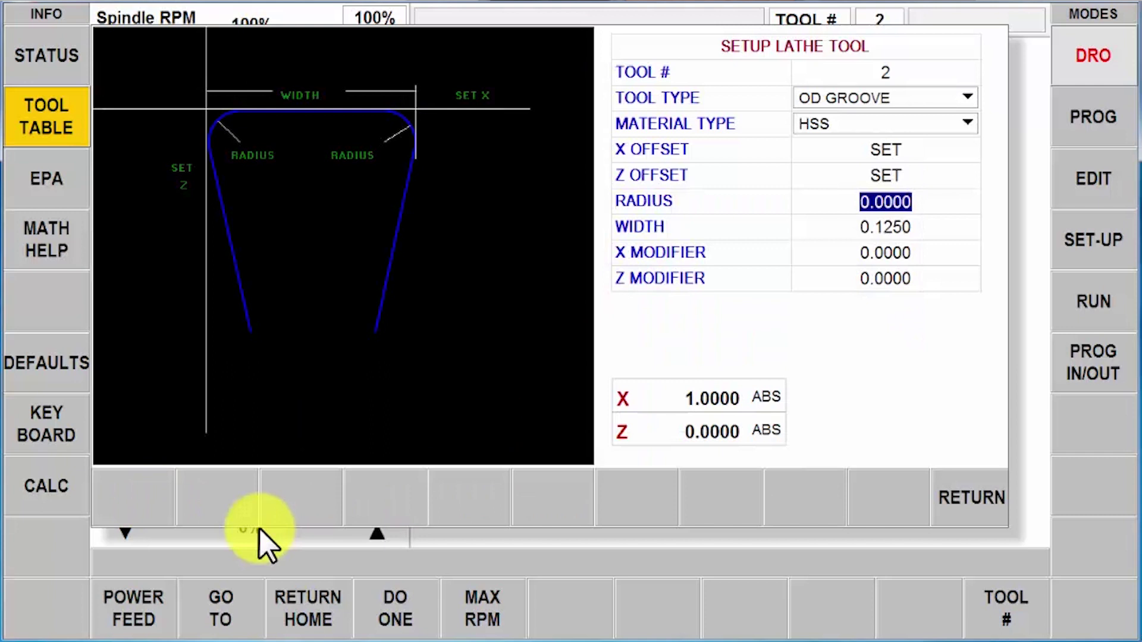
left_click(952, 516)
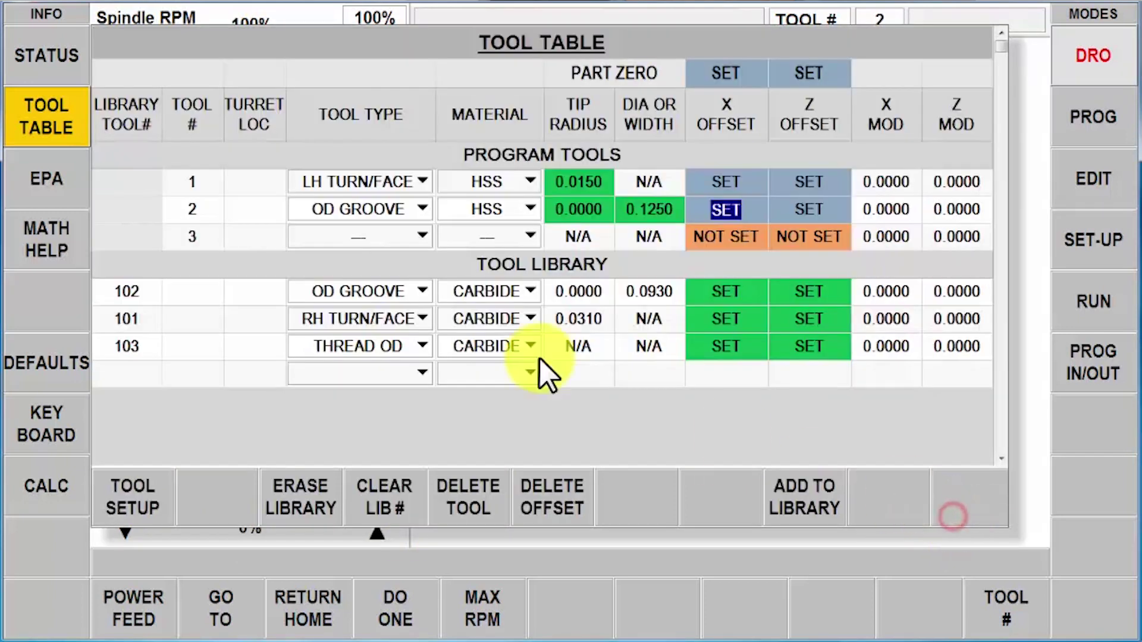
Define tool 3 as an HSS THREAD OD tool
left_click(357, 237)
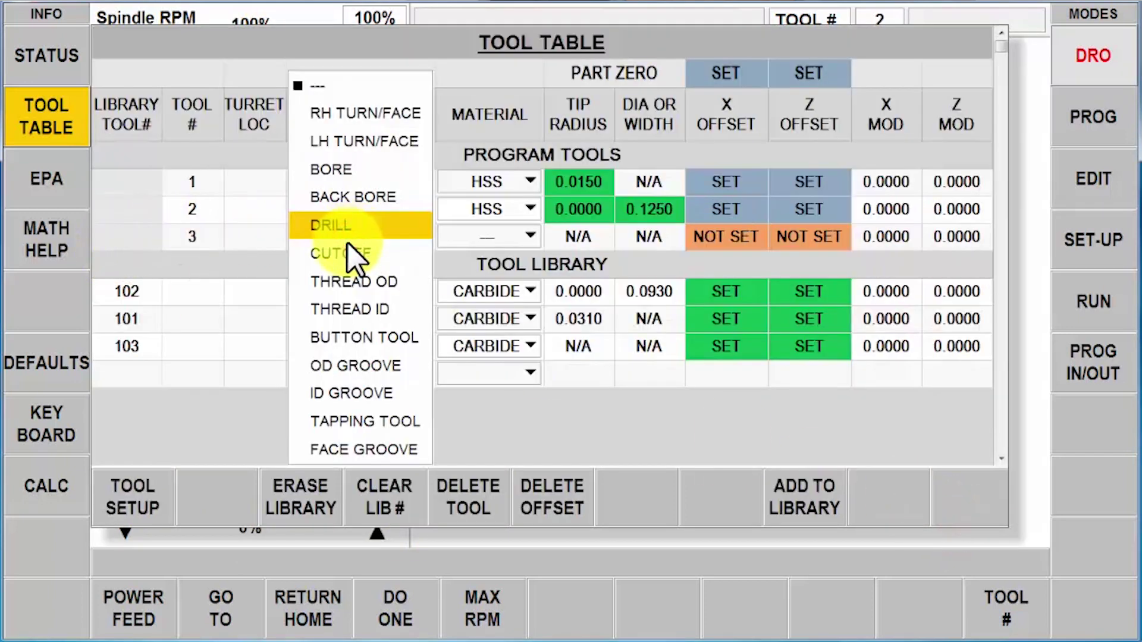
left_click(364, 280)
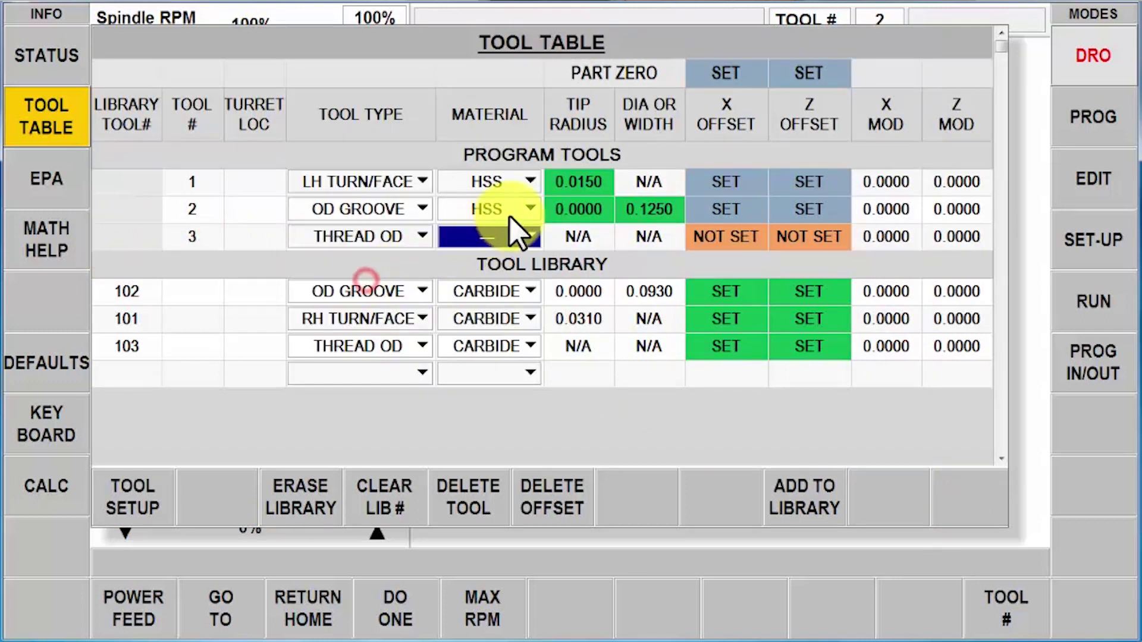
left_click(505, 242)
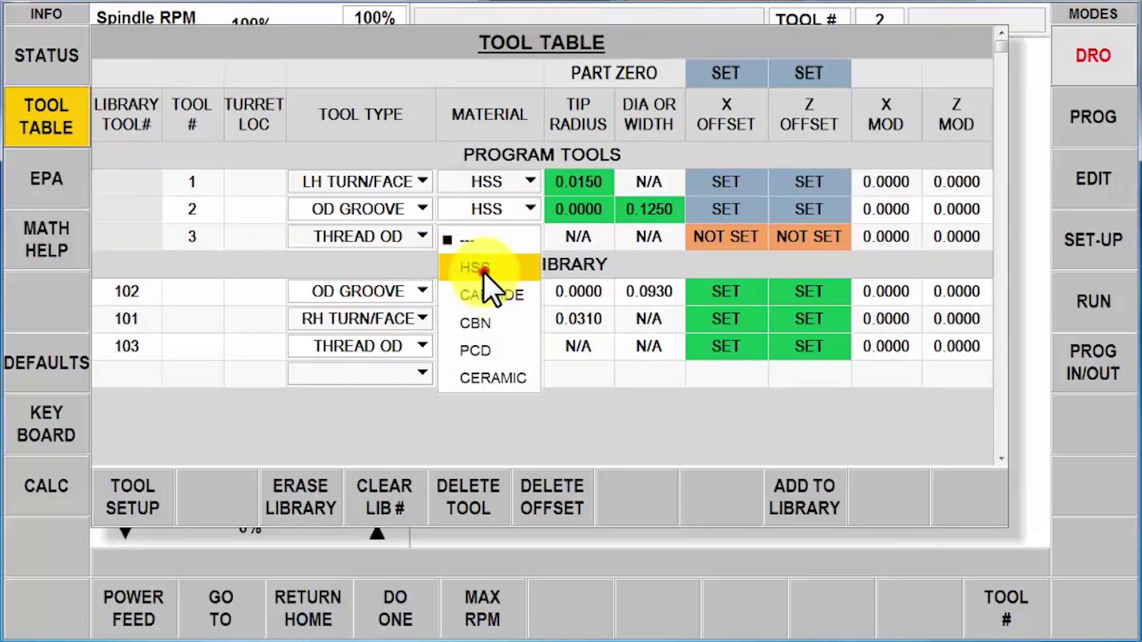
left_click(483, 266)
Set tool 3's offsets to X 1 and Z 0
left_click(162, 514)
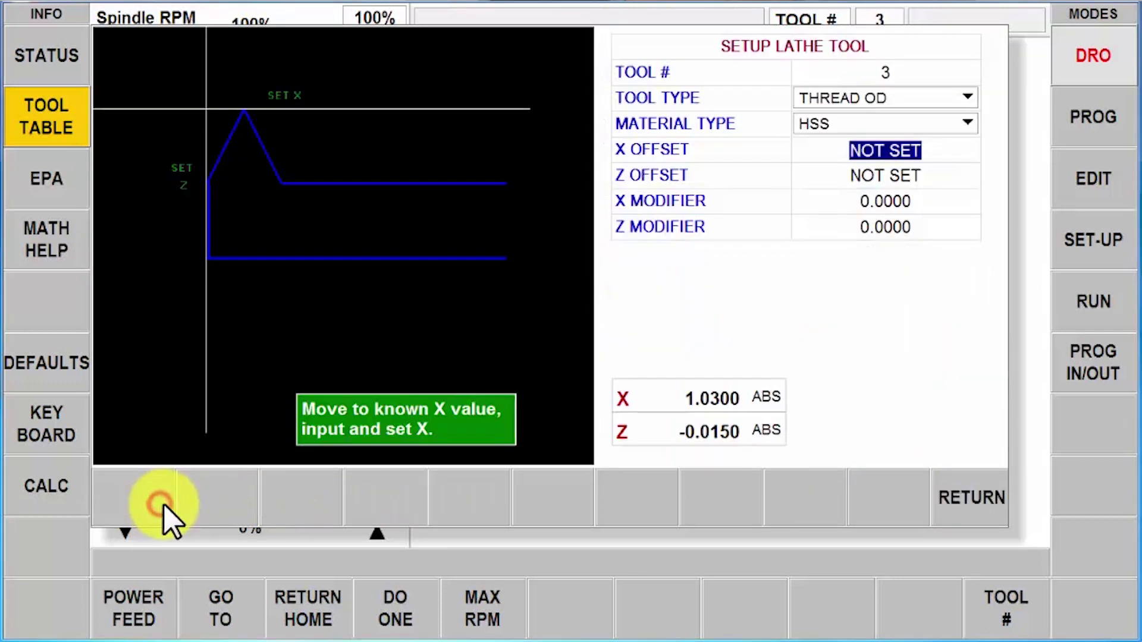
type("1")
key("Return")
type("0")
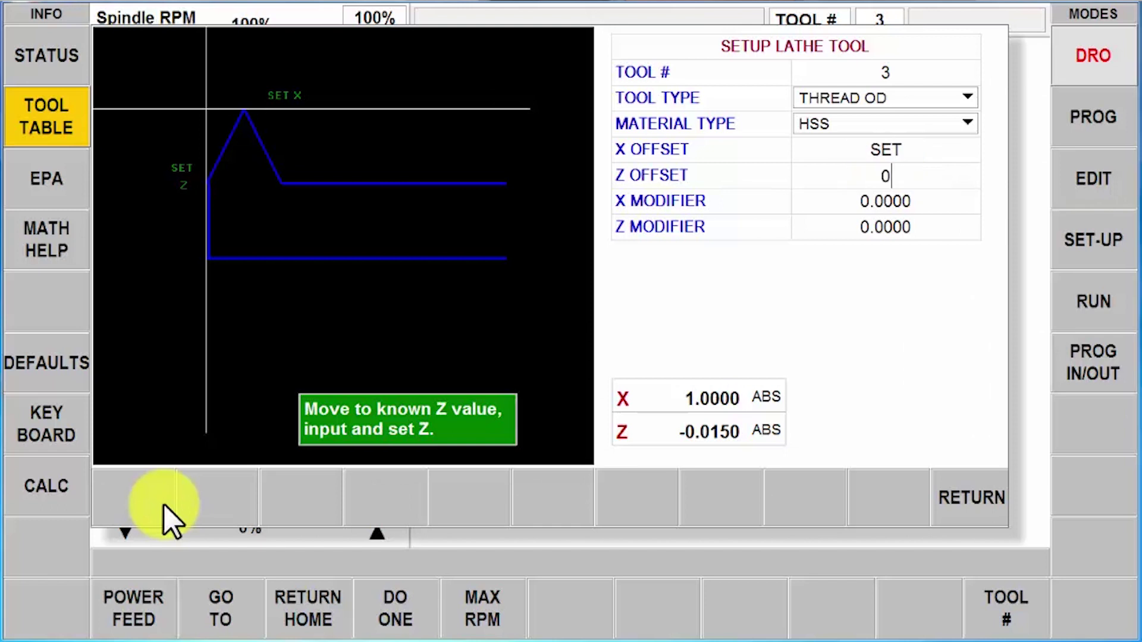
key("Return")
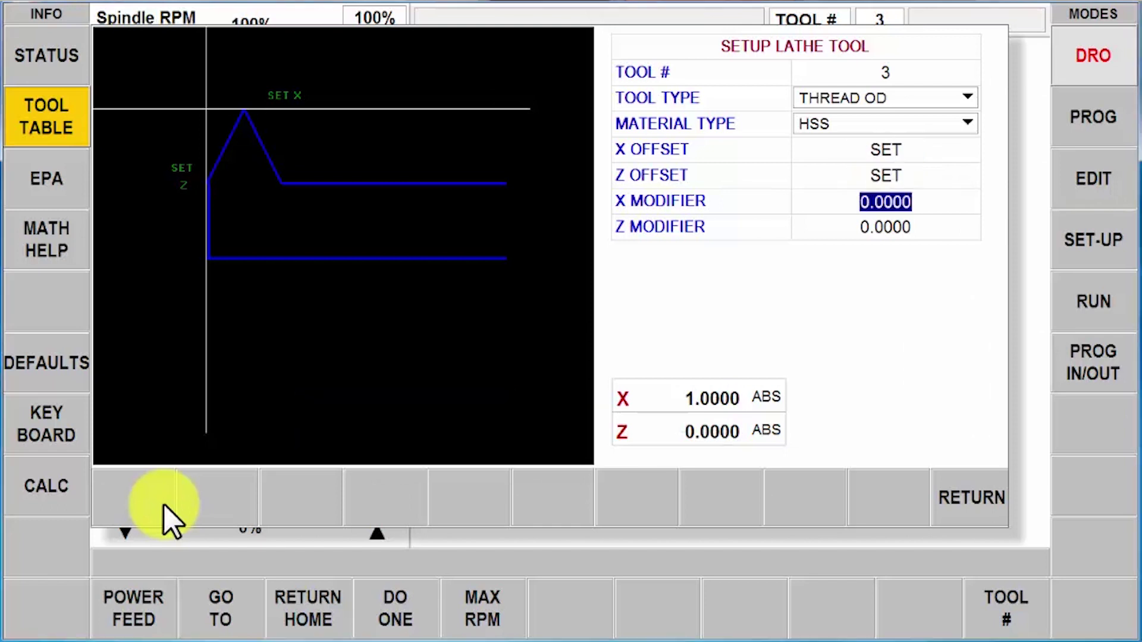
left_click(955, 501)
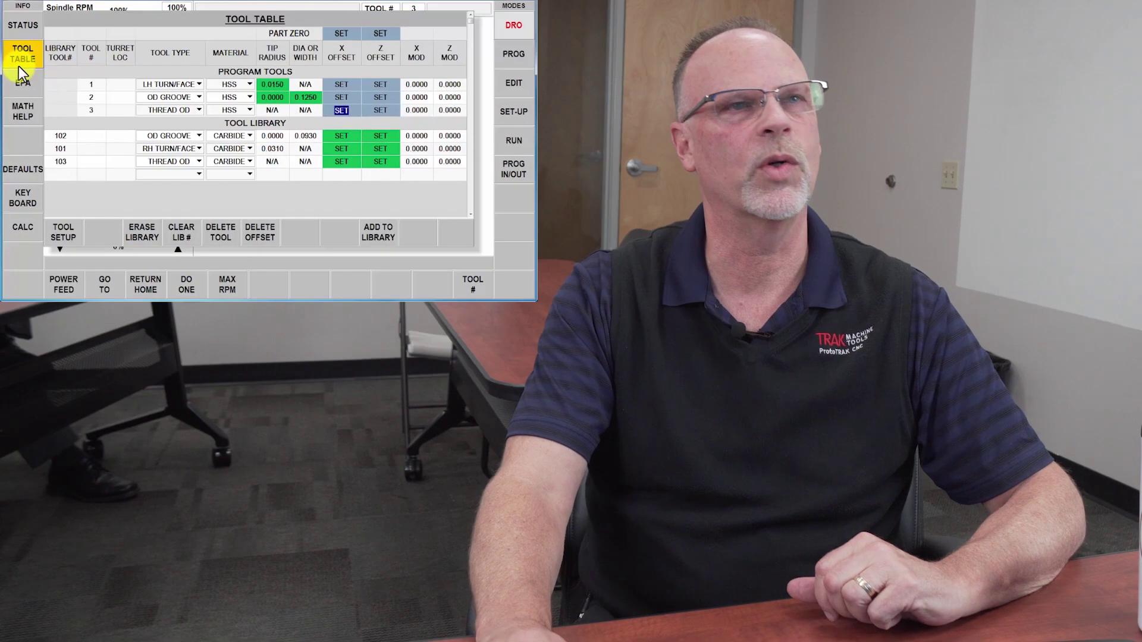